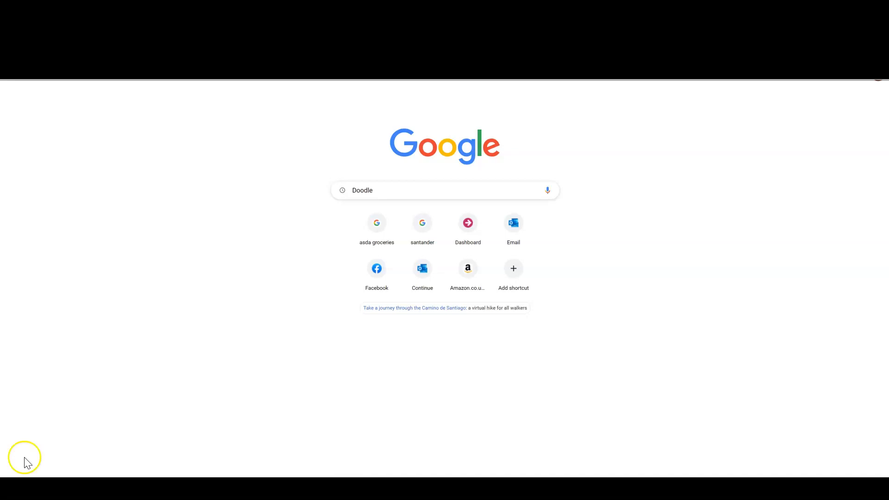
Search Google for Doodle and open the Doodle online meeting scheduling website from the results
left_click(382, 189)
key("Return")
left_click(376, 188)
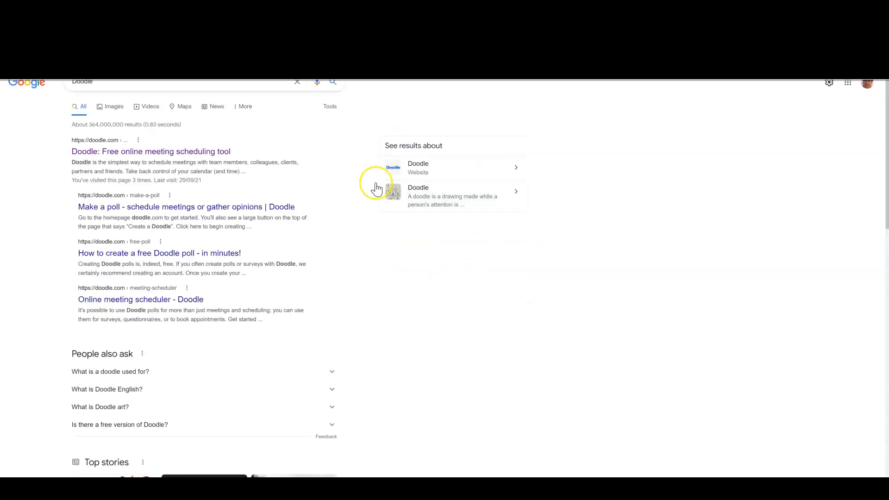
left_click(194, 157)
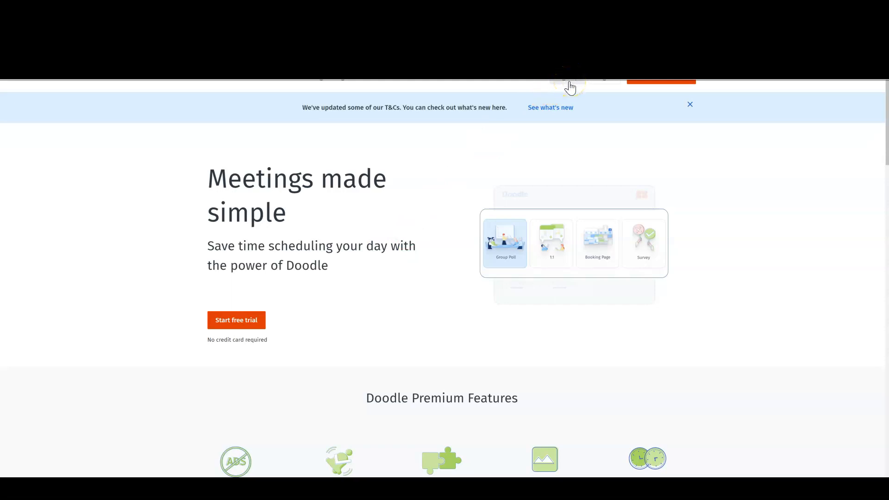
Log in to Doodle with the saved account e-mail and password
left_click(607, 78)
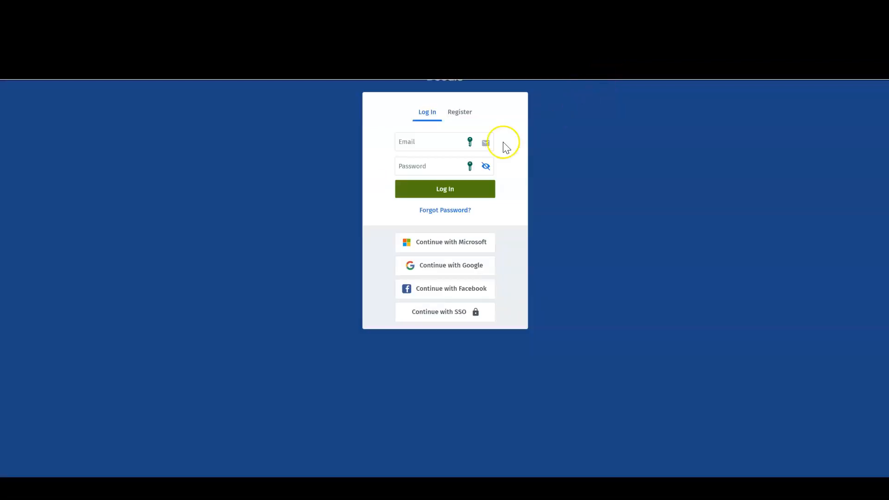
left_click(470, 143)
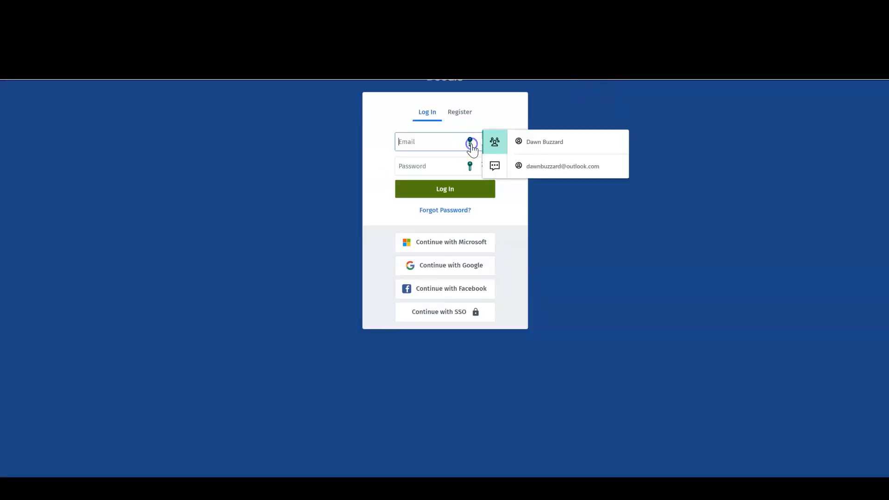
left_click(533, 167)
left_click(482, 195)
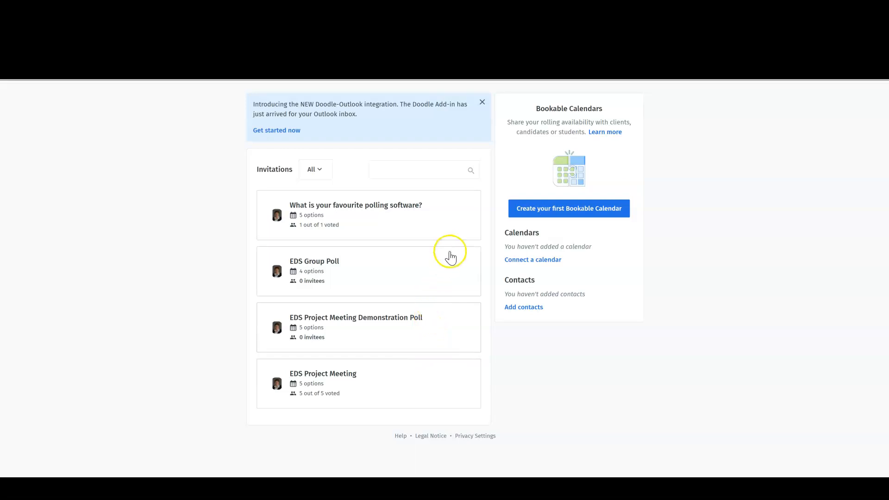
Create a new group poll and title it "Project Team Meeting - Inception meeting"
left_click(621, 78)
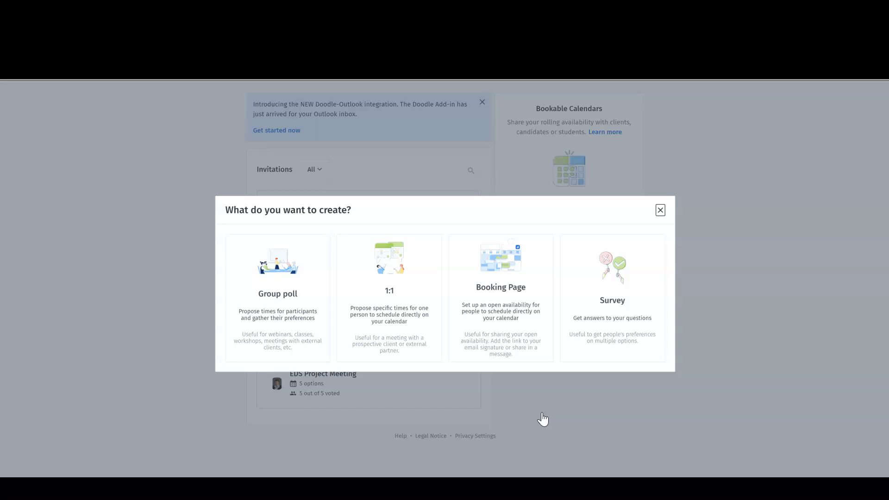
left_click(306, 309)
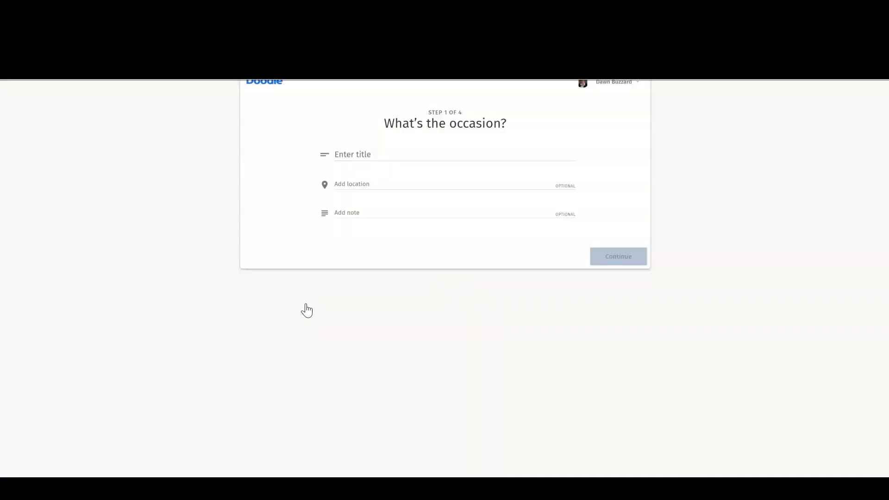
left_click(348, 153)
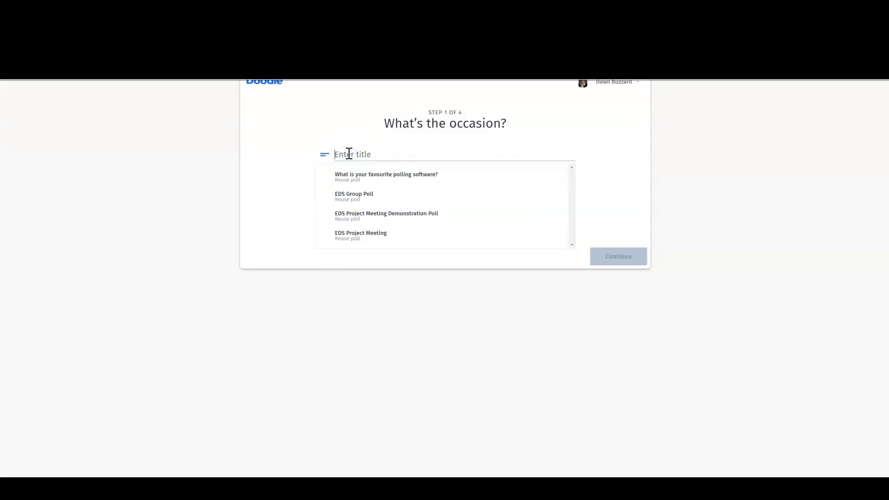
type("Project Team Meetin")
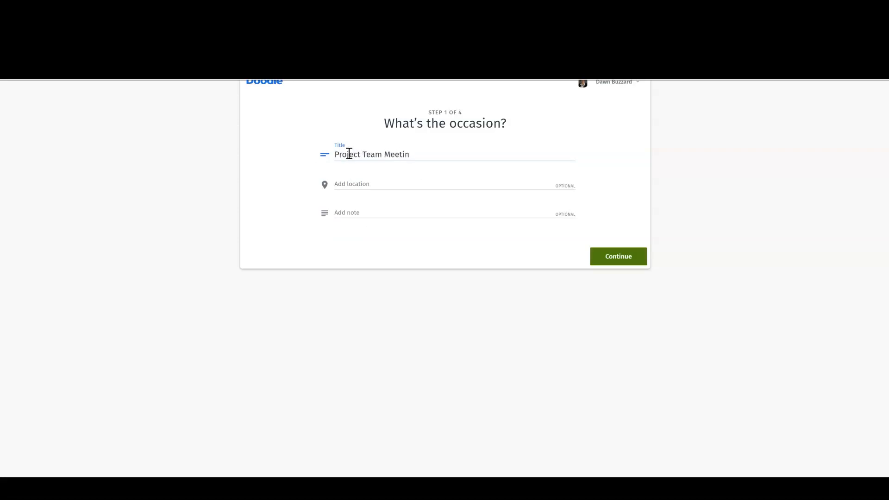
type("g - Inception meeting")
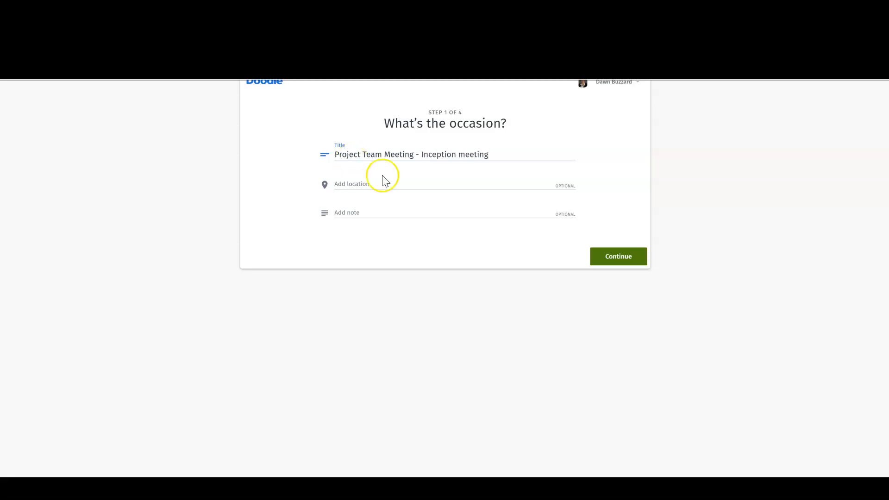
Set the poll location to Online, add the note "Our first team meeting, let me know which dates suits you", and continue
left_click(562, 186)
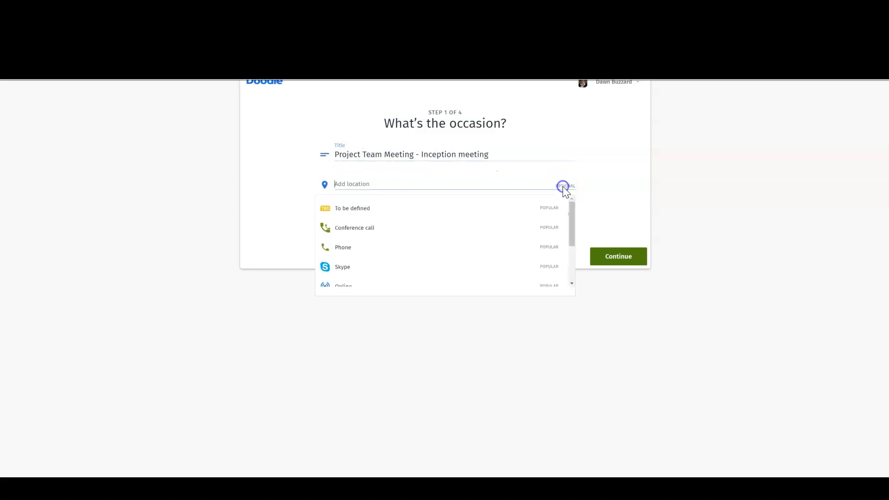
left_click_drag(569, 238, 571, 248)
left_click(443, 268)
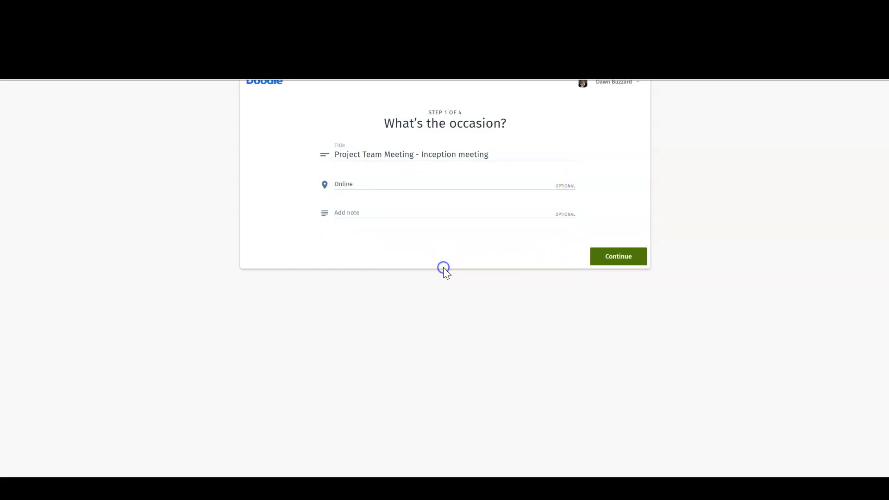
left_click(372, 213)
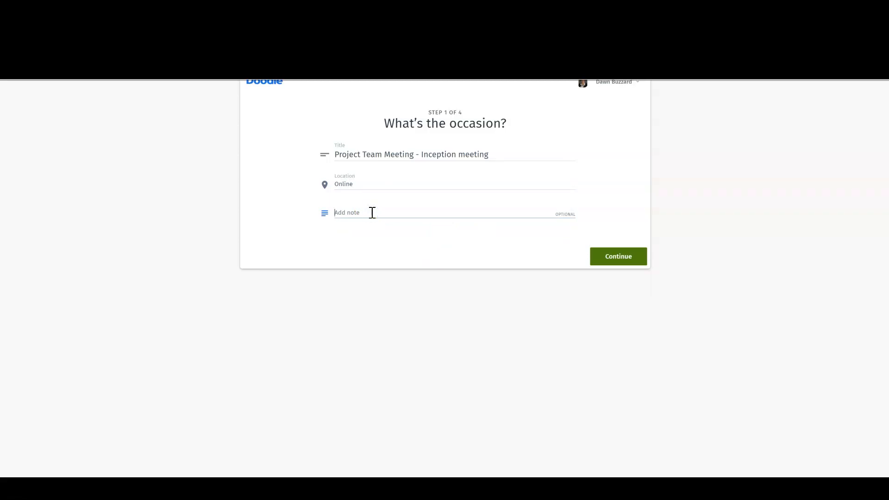
type("Our first team meeting, let me know which ")
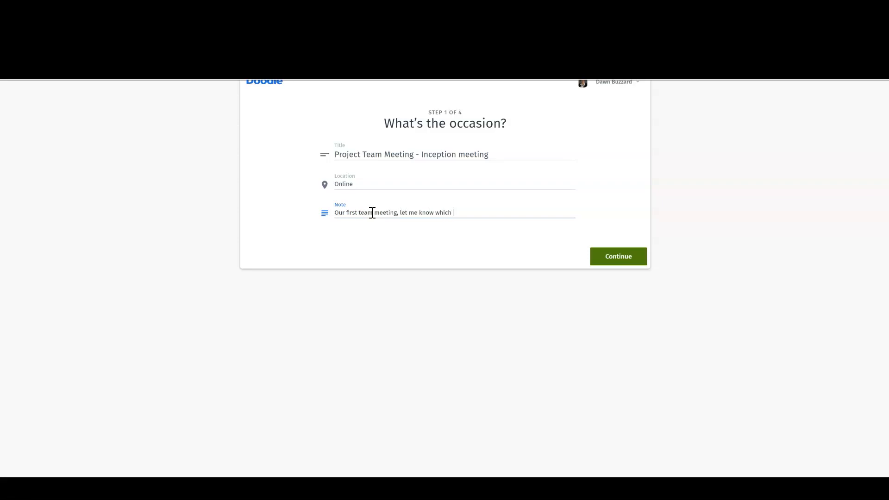
type("dates suits you")
left_click(619, 257)
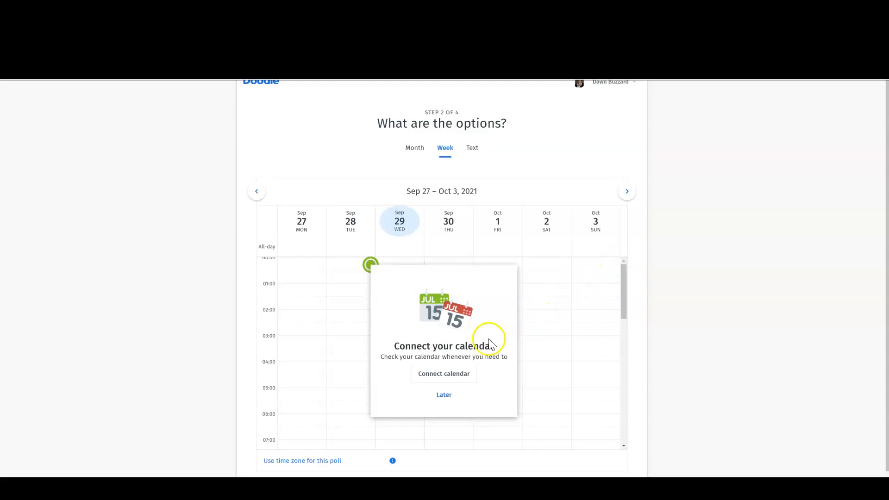
Postpone connecting a calendar and select 4, 11 and 18 October 2021 as poll dates in the month view
left_click(445, 396)
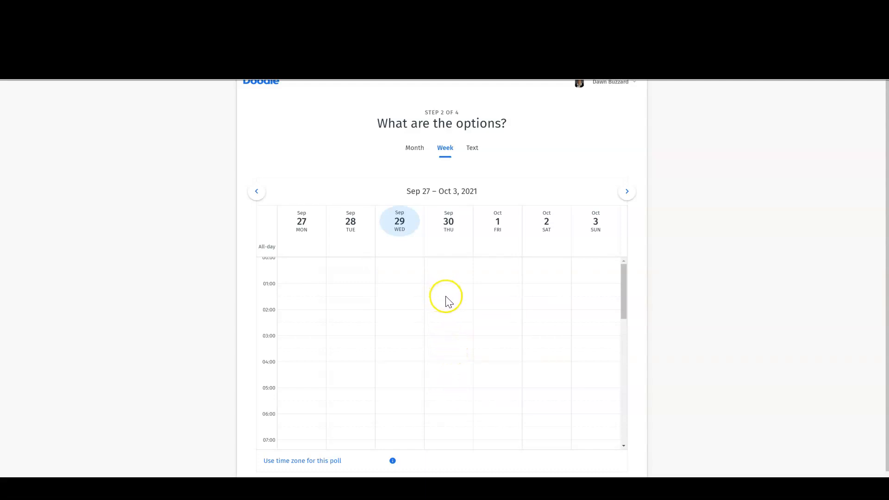
left_click(418, 153)
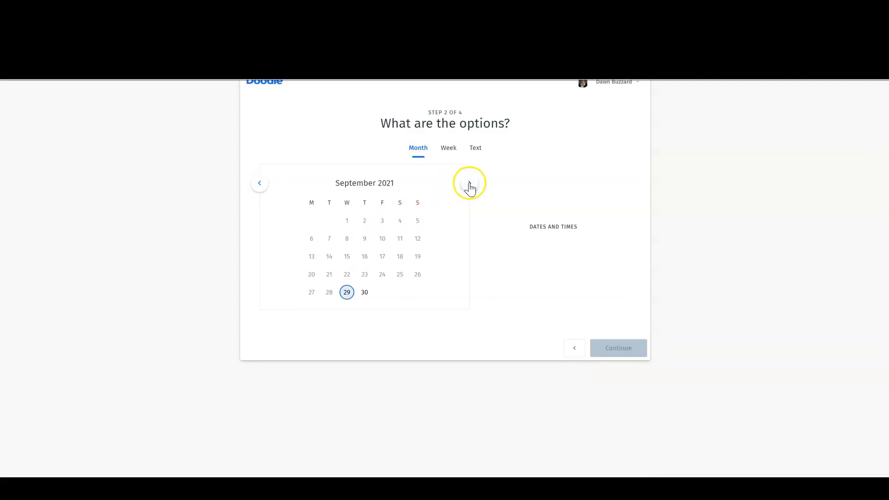
left_click(468, 187)
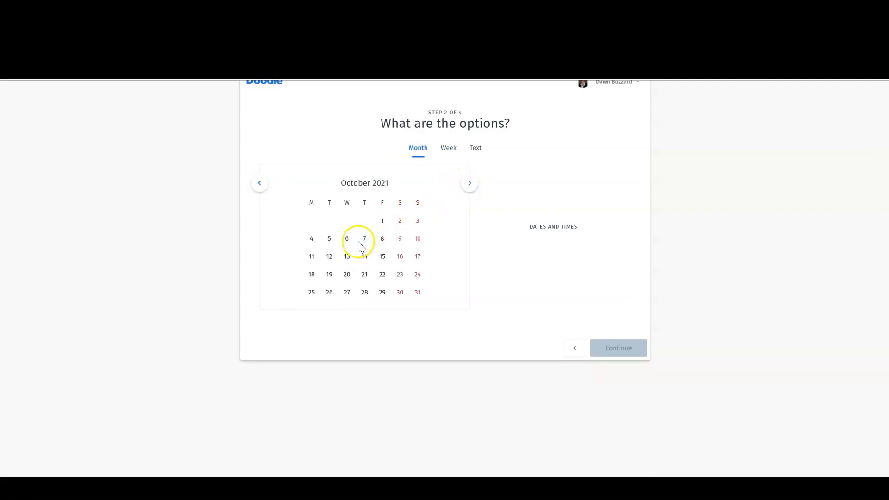
left_click(312, 240)
left_click(312, 256)
left_click(313, 274)
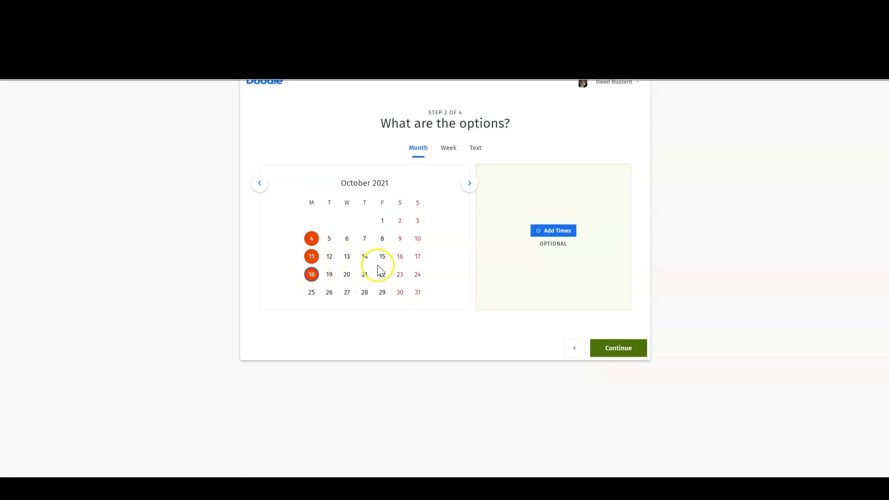
Add a time slot from 11:00 to 12:00 for all selected dates
left_click(549, 236)
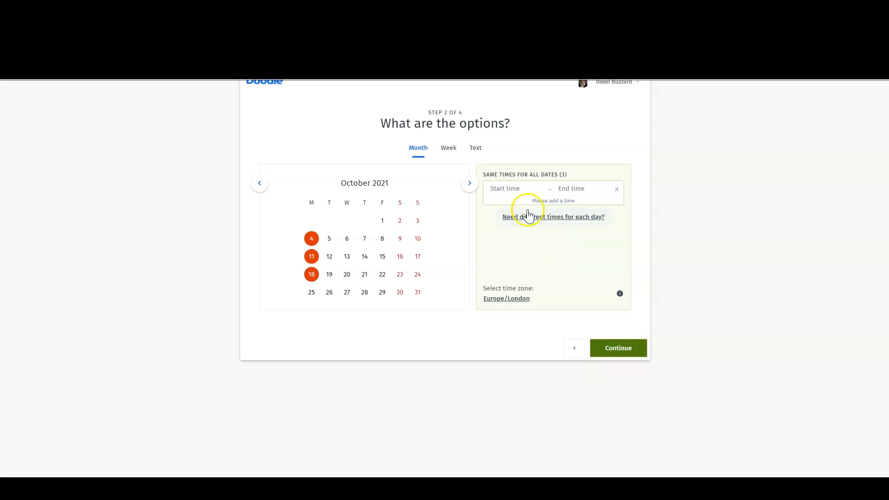
type("1:00")
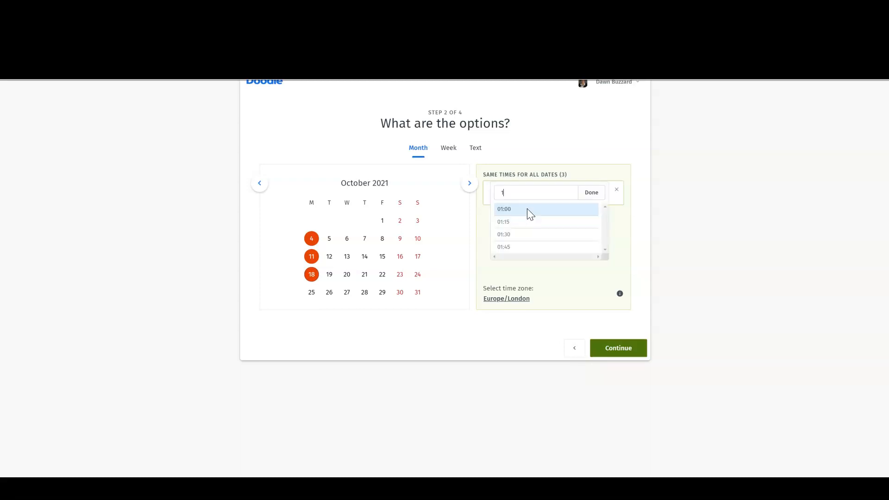
key("BackSpace")
key("BackSpace")
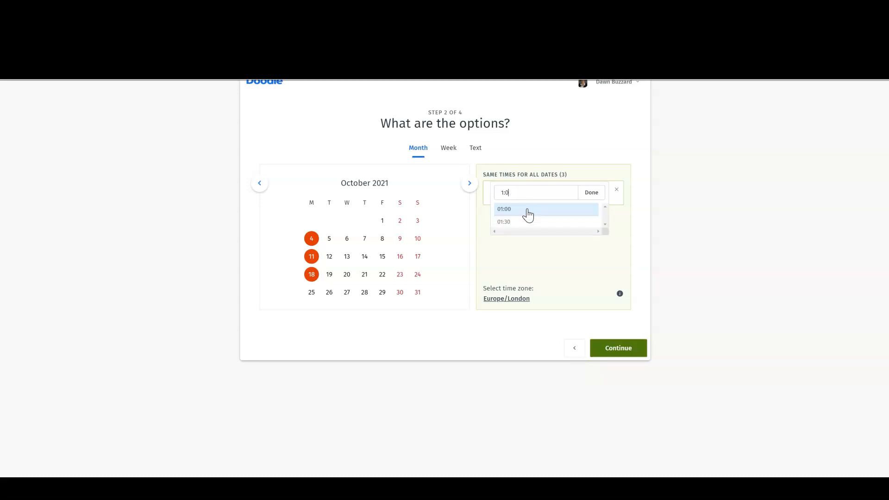
type("11")
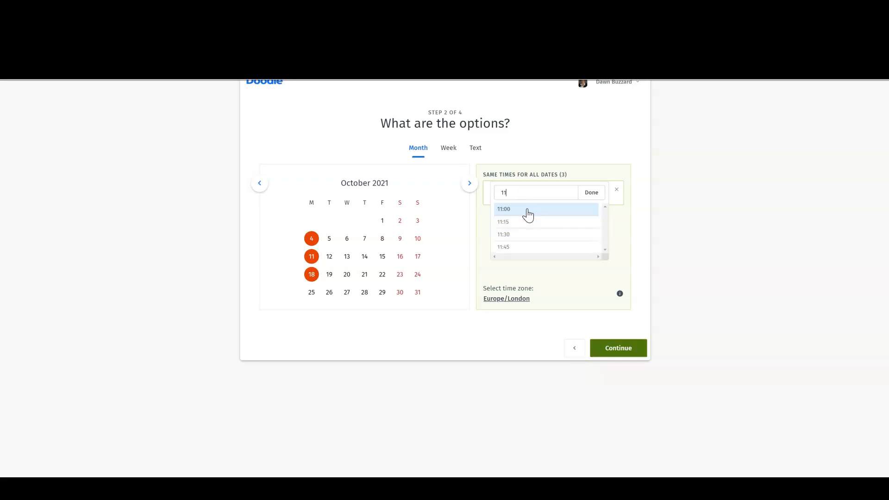
type(":00")
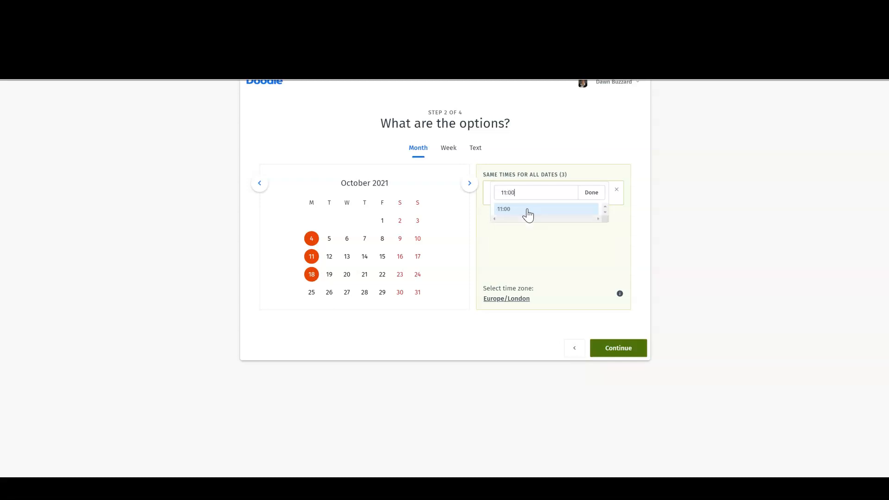
left_click(591, 193)
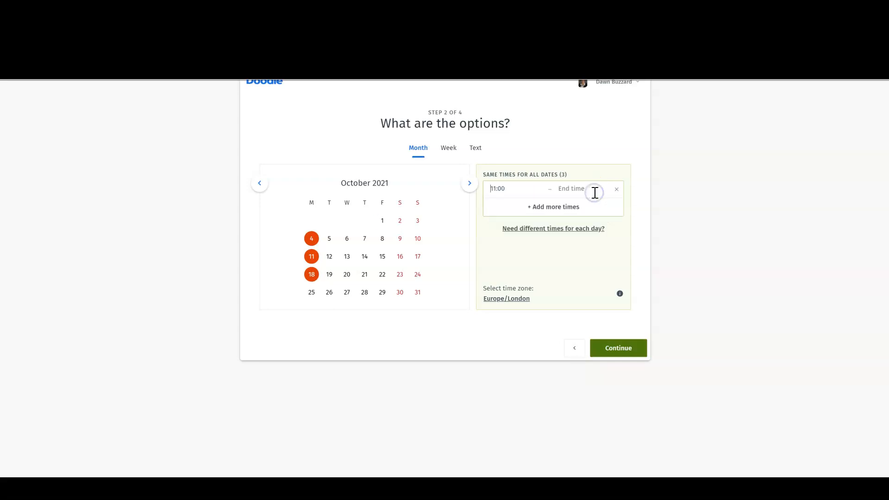
left_click(575, 191)
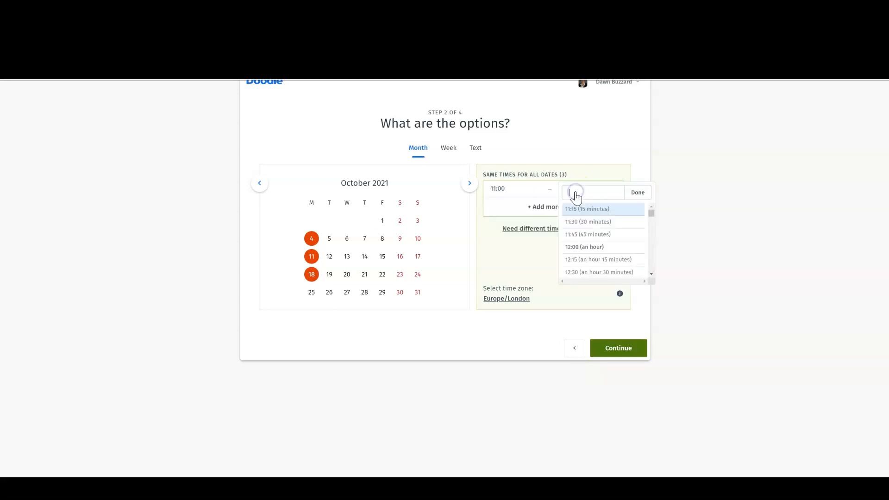
left_click(603, 251)
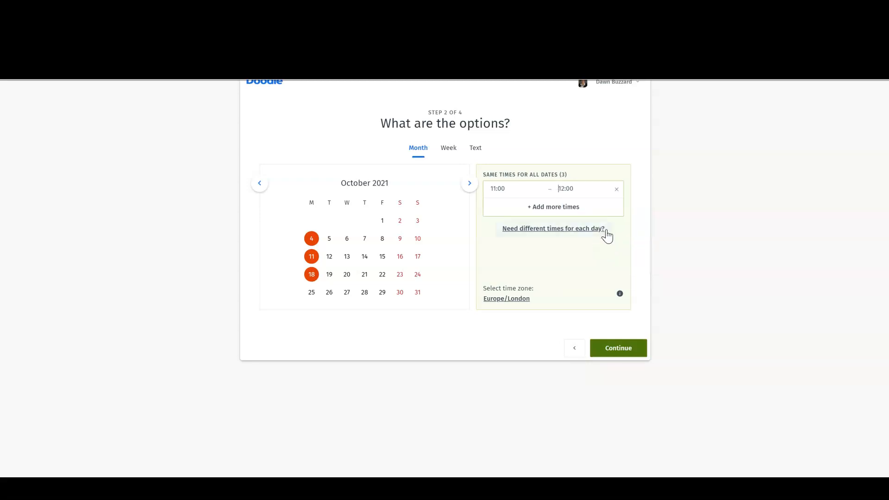
Switch to different times for each day and set the 11 October start time to 10:00
left_click(558, 234)
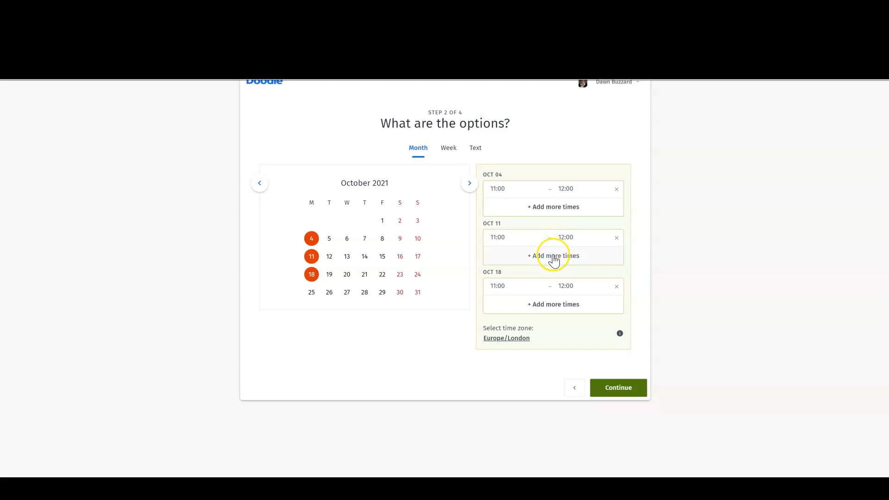
left_click(498, 237)
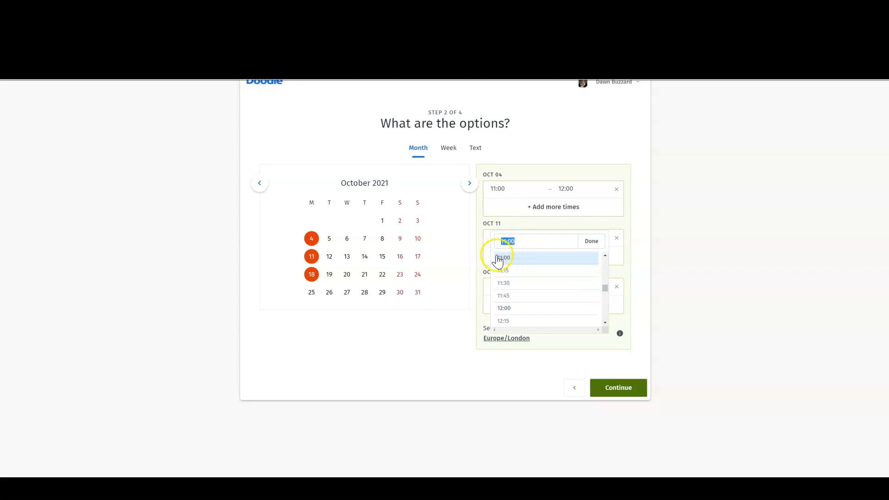
type("10:00")
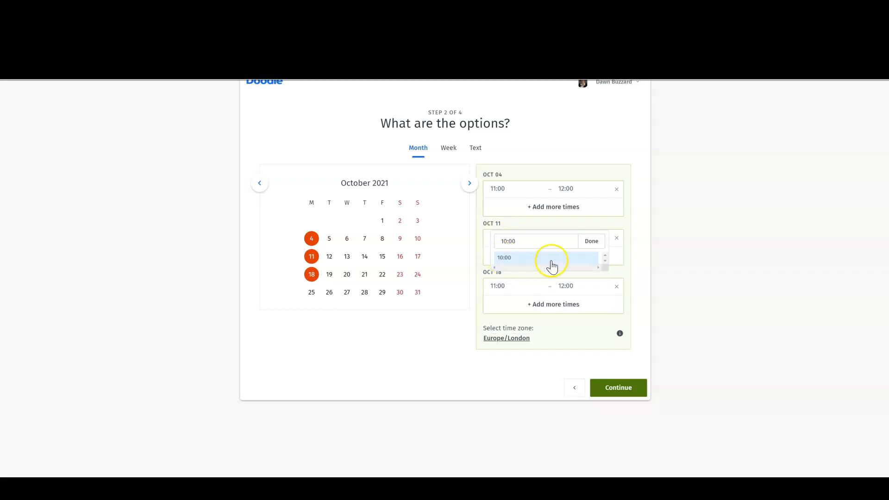
left_click(590, 241)
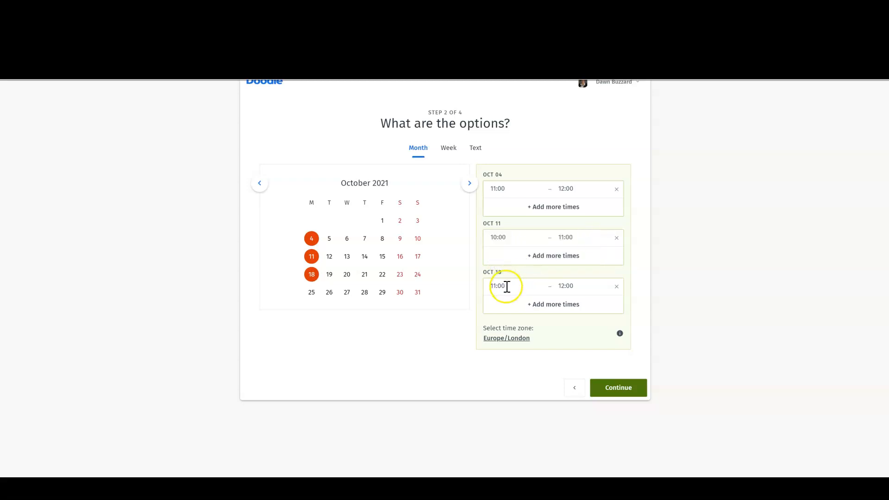
Set the 18 October start time to 09:00 and continue to the poll settings
left_click(507, 284)
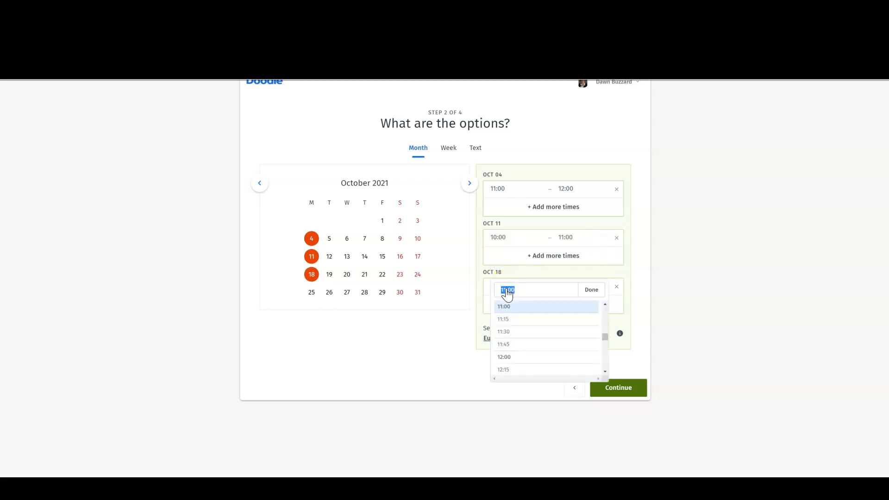
type("9")
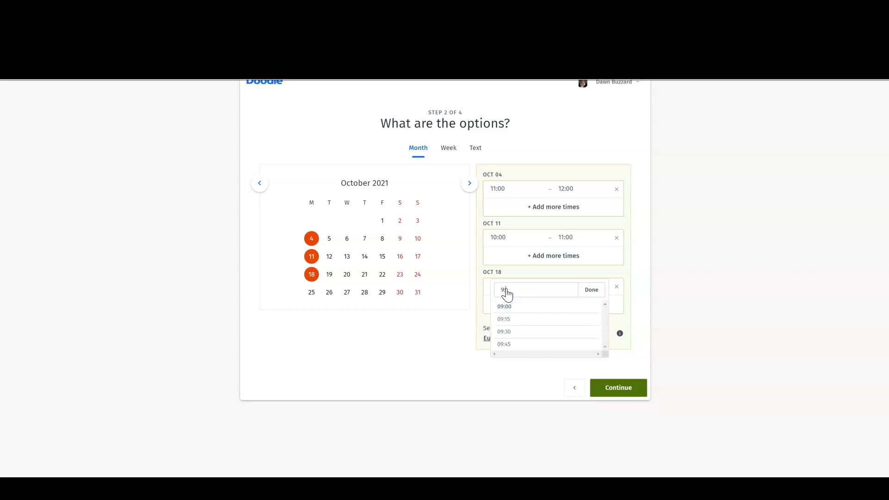
type(":00")
left_click(592, 290)
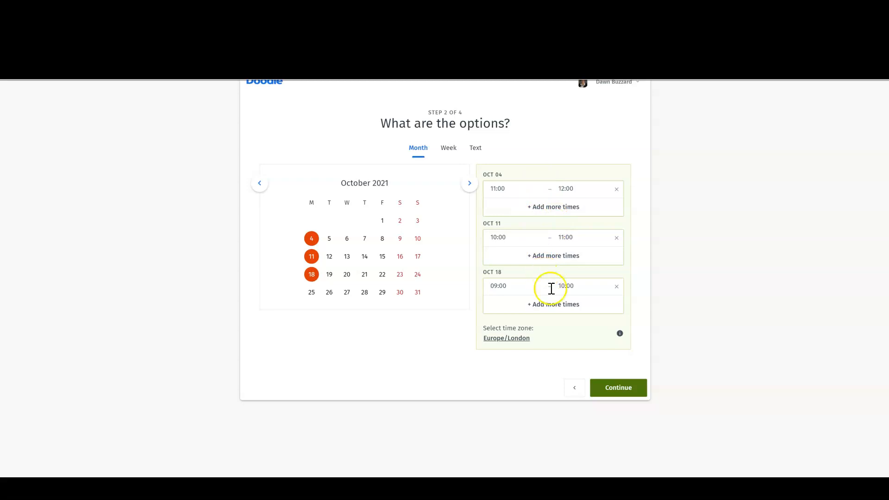
left_click(610, 396)
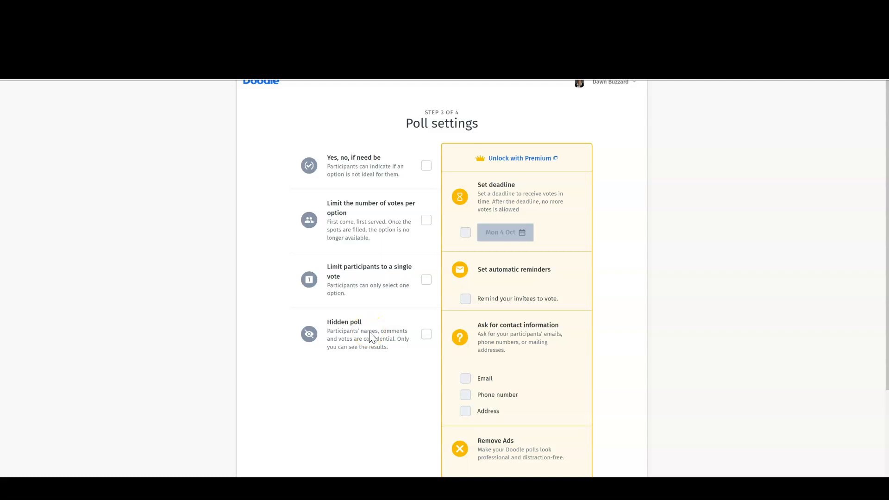
Finish creating the poll as a hidden poll and copy its link for inviting participants
left_click(427, 334)
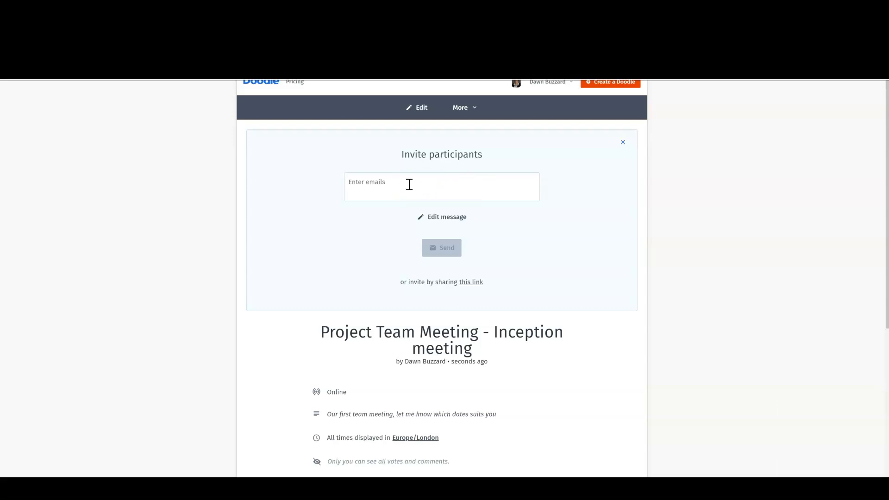
left_click(472, 283)
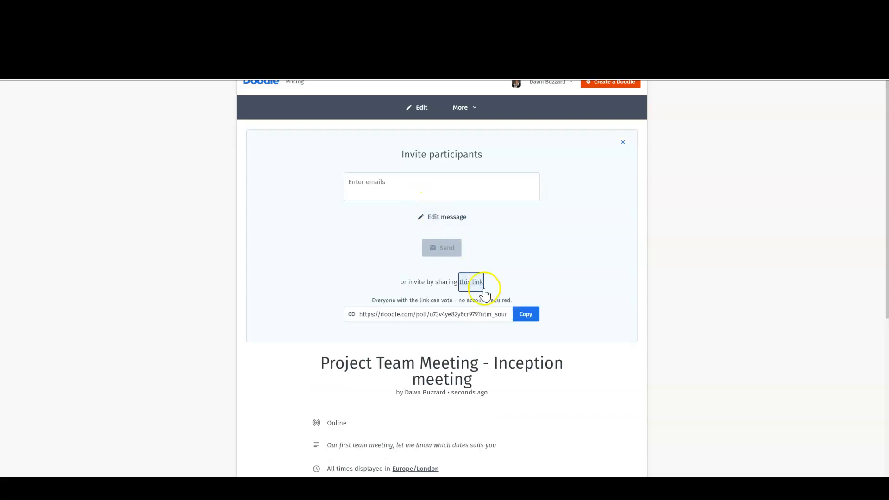
left_click(529, 319)
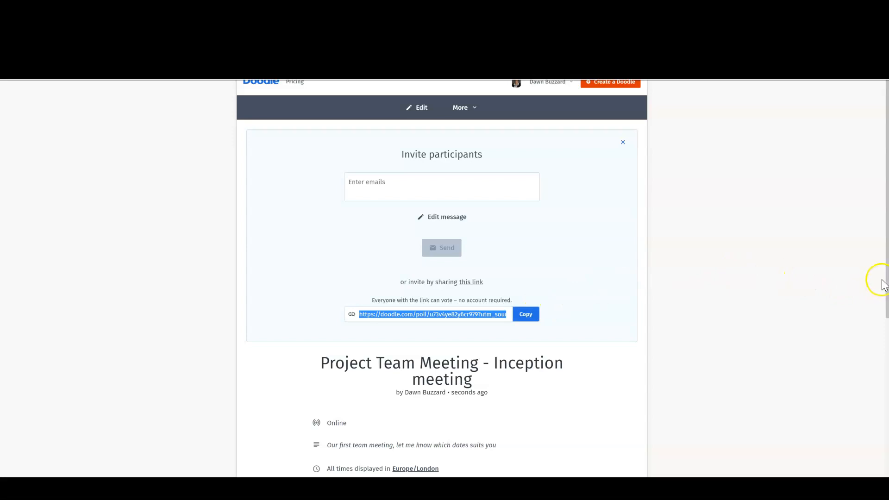
Vote yes for 4, 11 and 18 October as the organiser, submit the votes and return to the poll
scroll(882, 285, "down", 1)
scroll(882, 285, "down", 1)
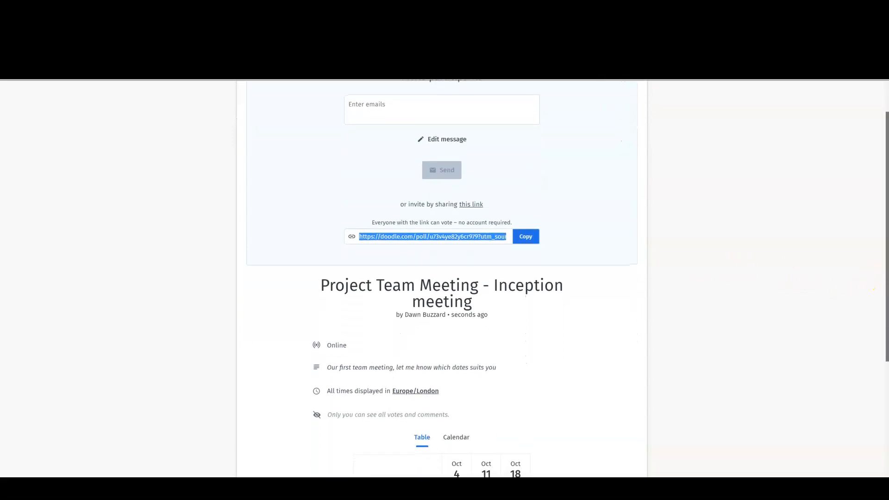
scroll(441, 286, "down", 2)
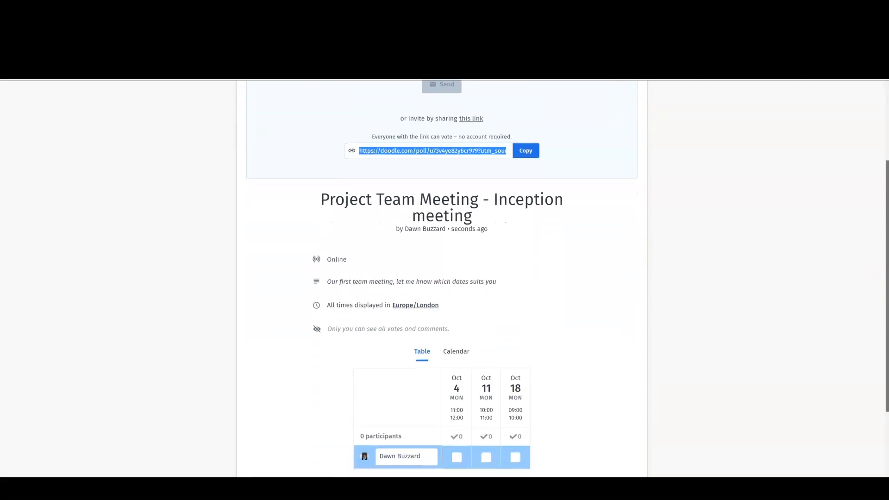
scroll(442, 286, "down", 2)
scroll(442, 287, "down", 1)
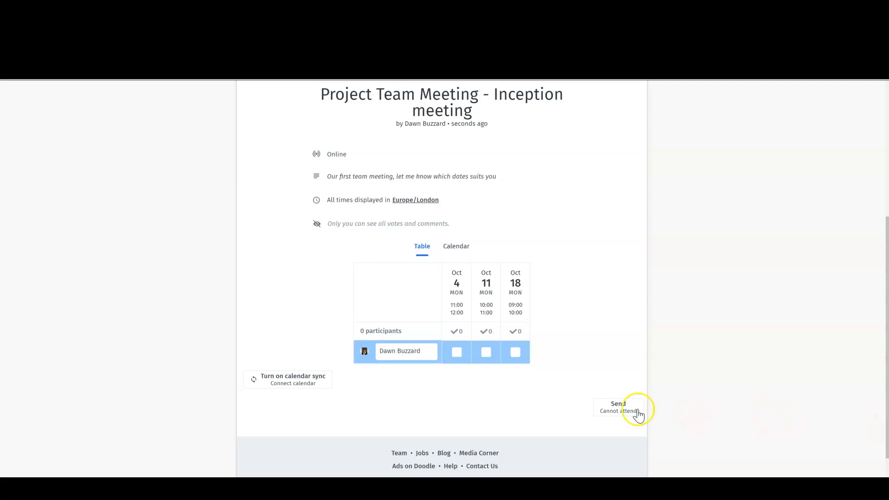
left_click(457, 354)
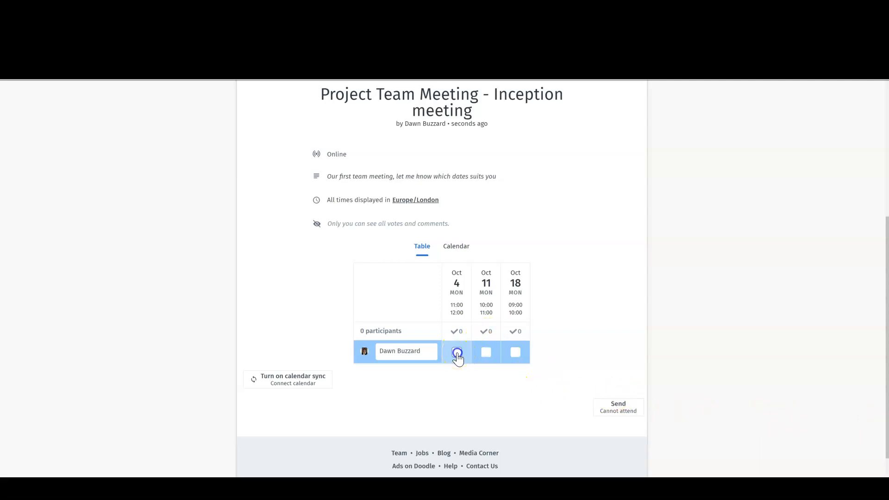
left_click(485, 353)
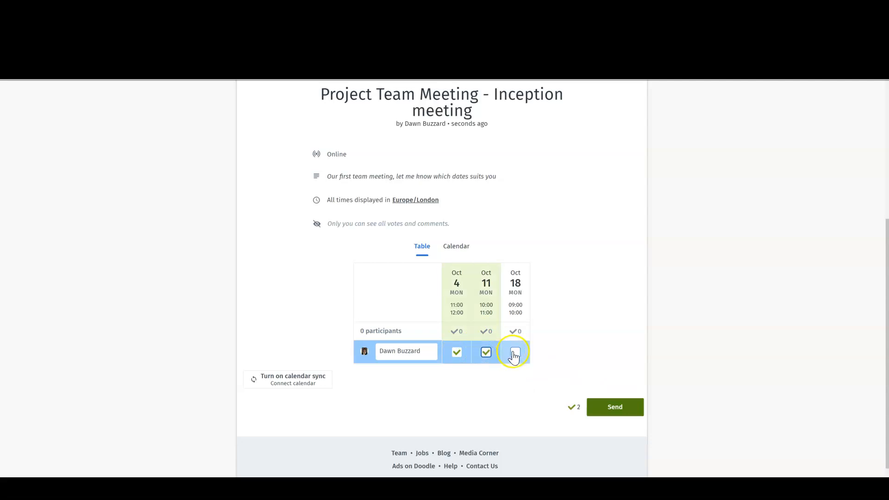
left_click(514, 353)
left_click(479, 366)
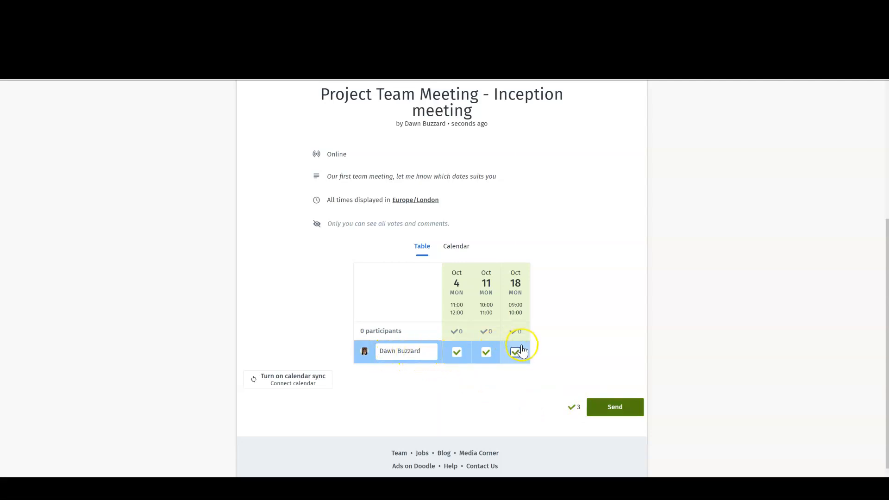
left_click(610, 413)
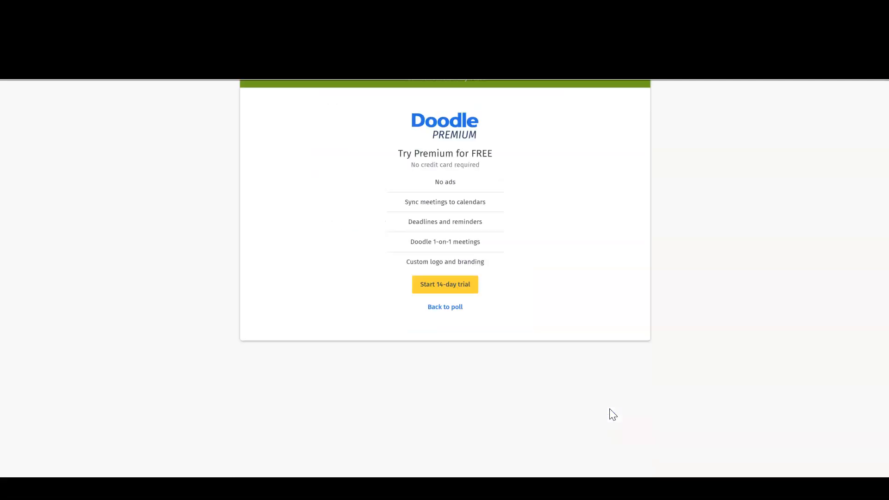
left_click(448, 308)
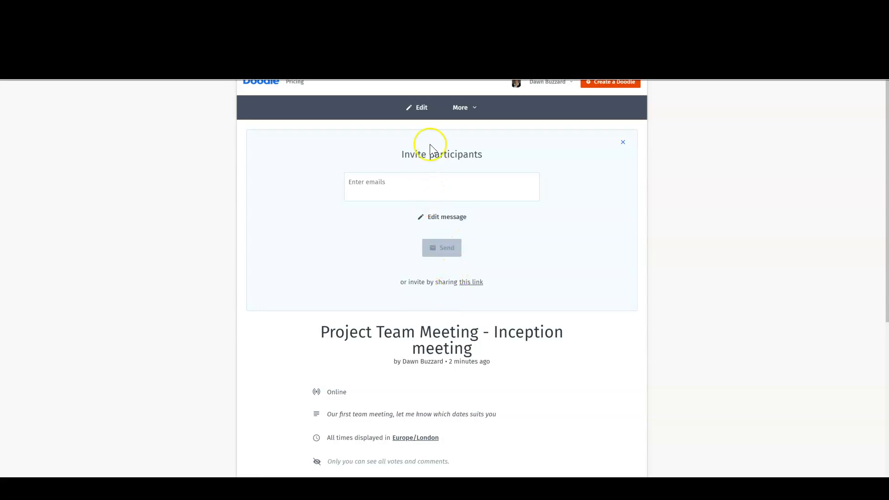
left_click(422, 111)
left_click(469, 110)
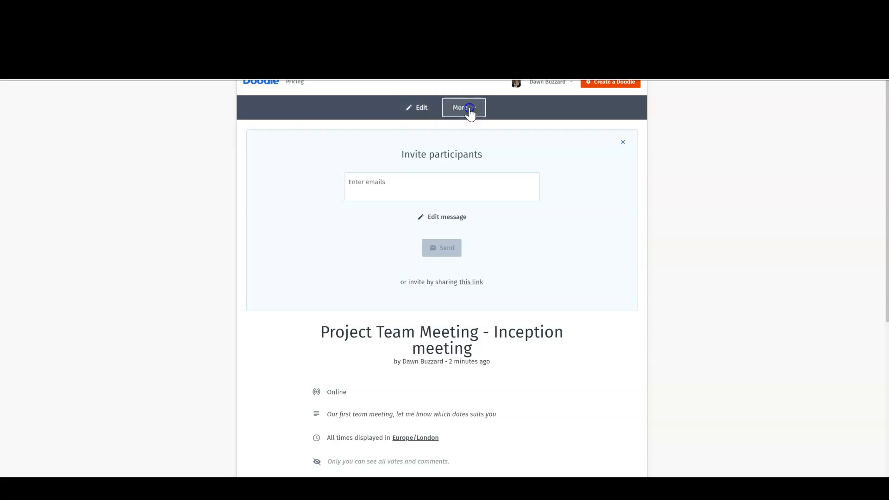
left_click(467, 122)
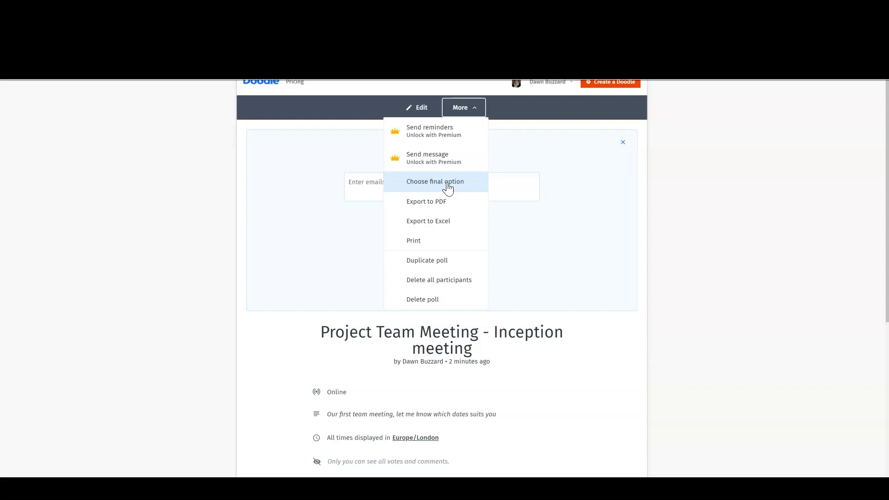
left_click(441, 202)
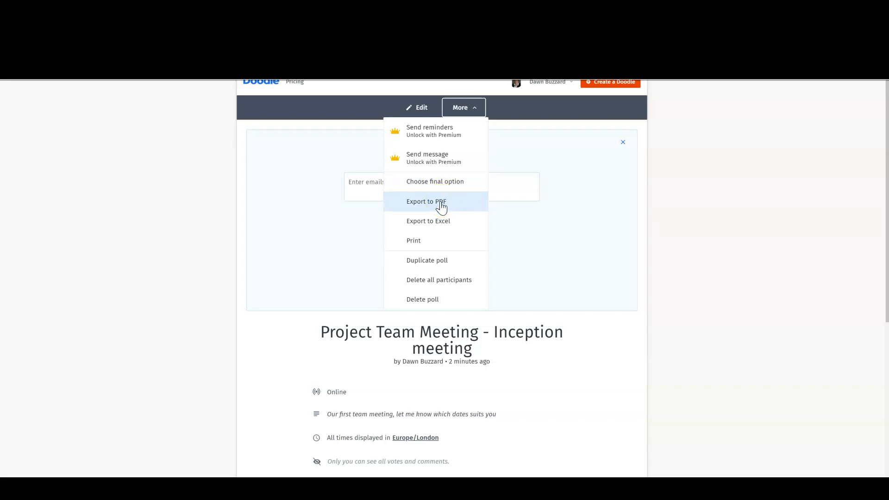
left_click(441, 222)
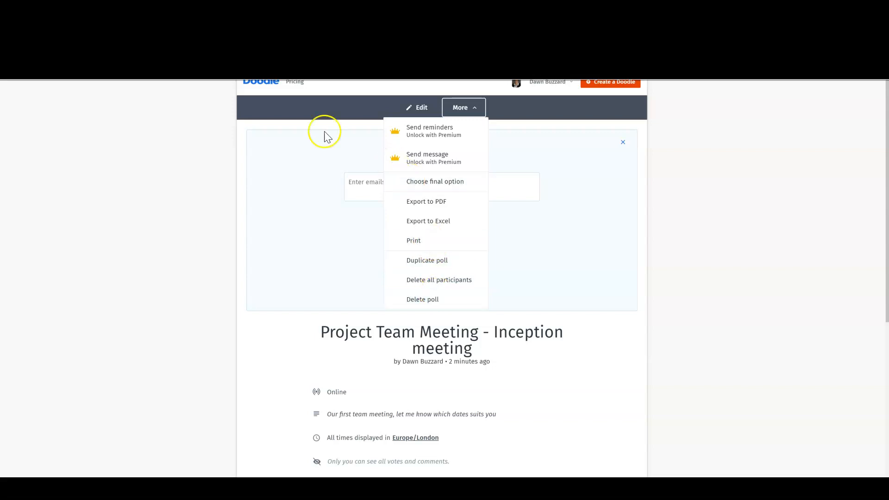
Return to the dashboard and open the EDS Project Meeting poll to review the participants' votes
left_click(266, 88)
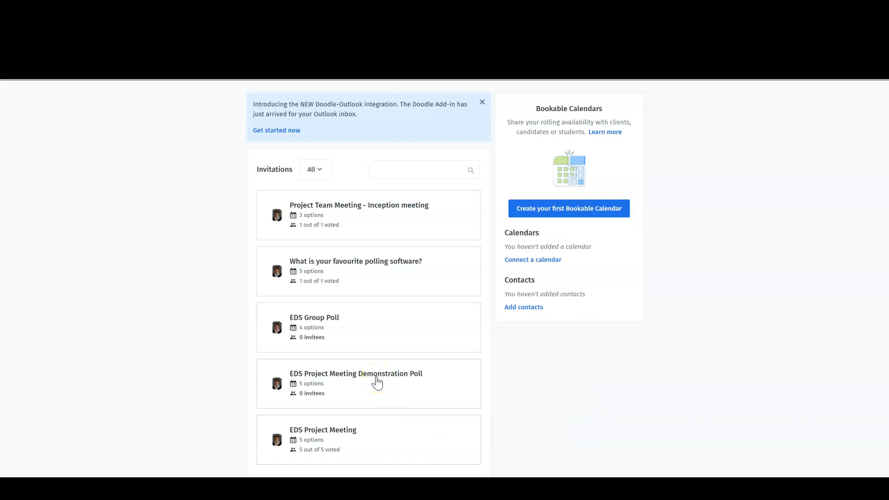
left_click(342, 427)
left_click(343, 435)
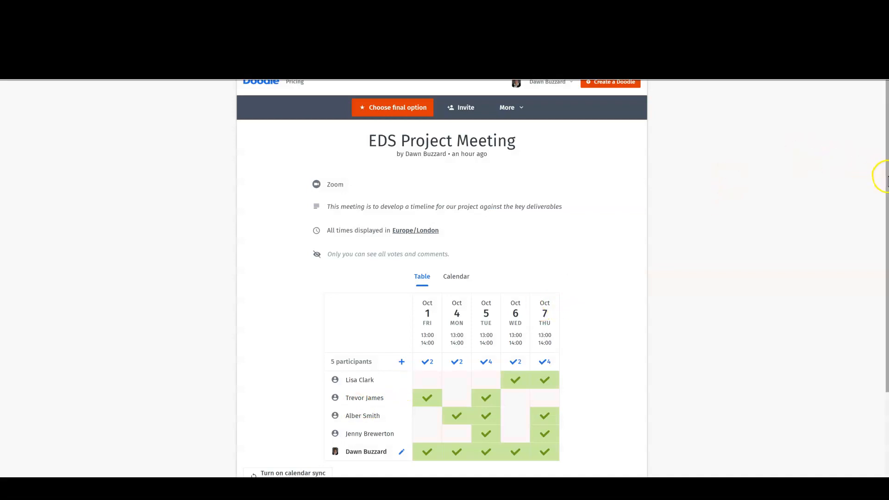
scroll(885, 180, "down", 2)
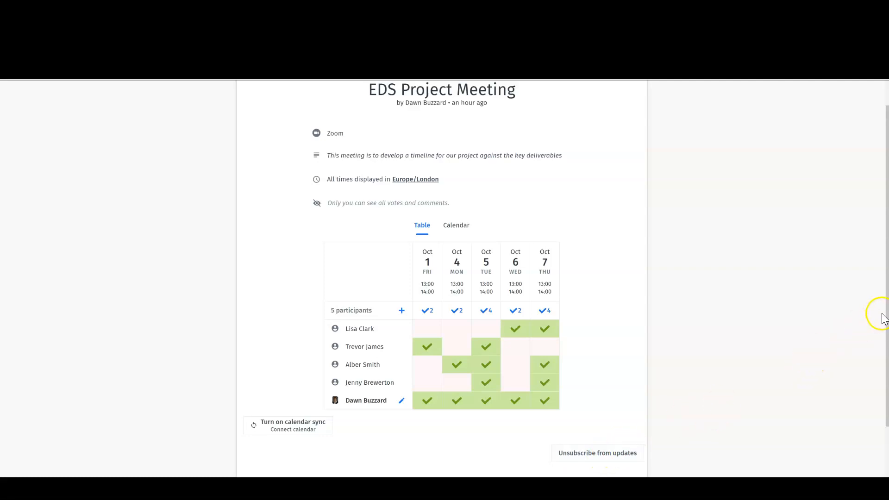
left_click_drag(885, 314, 883, 299)
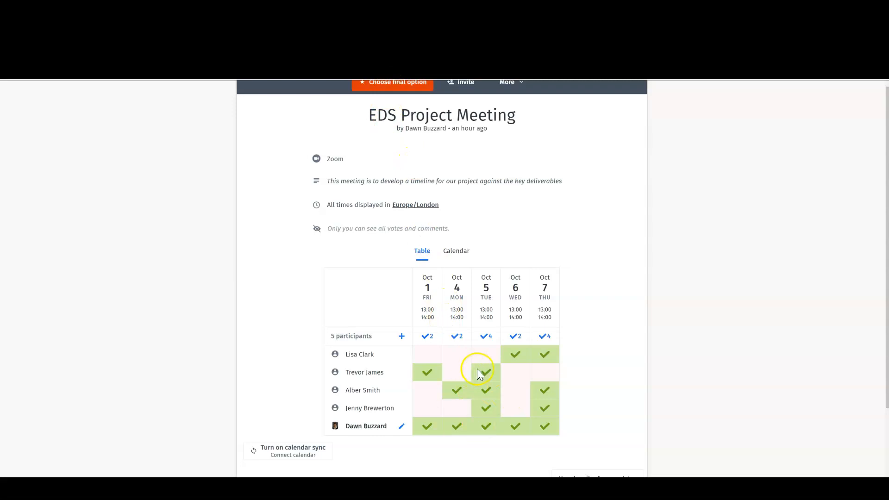
Choose Tuesday 5 October, 13:00 to 14:00, as the final option for EDS Project Meeting and close the poll
left_click(376, 88)
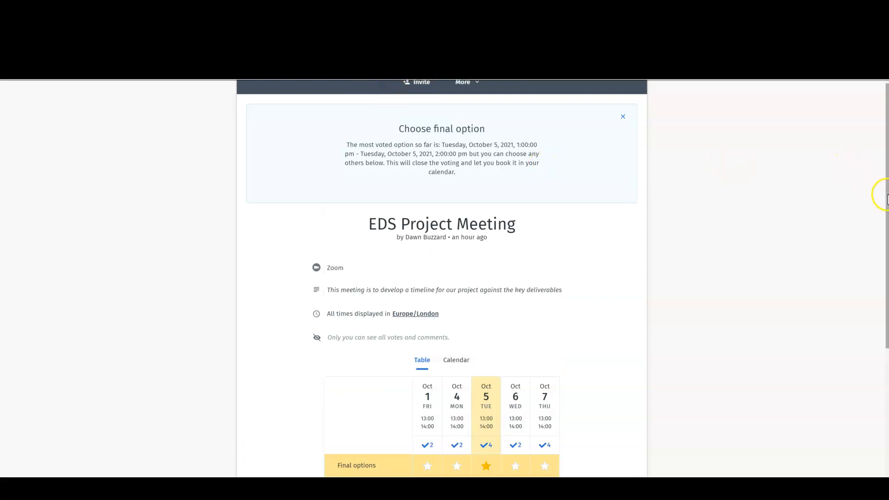
left_click_drag(886, 200, 886, 268)
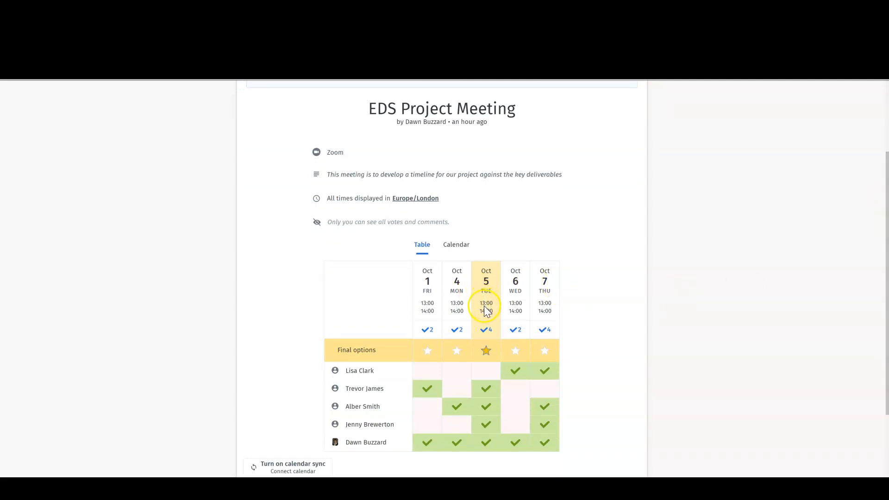
left_click(485, 352)
mouse_move(490, 372)
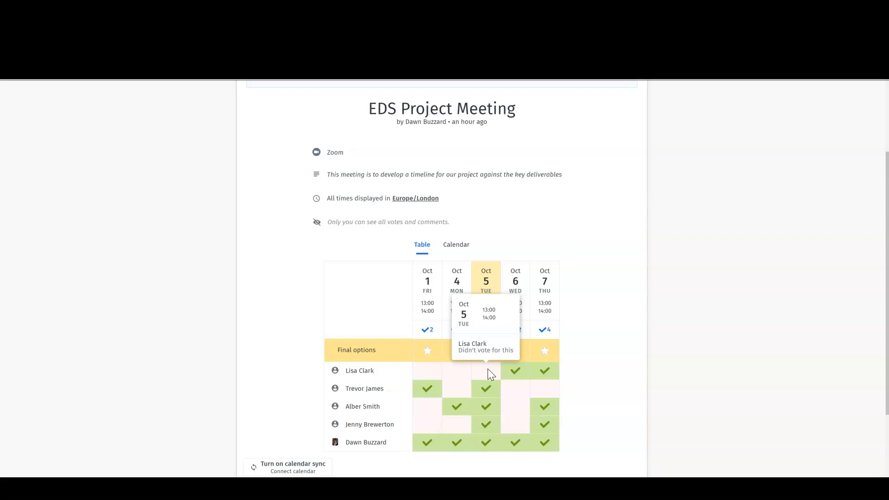
left_click(486, 350)
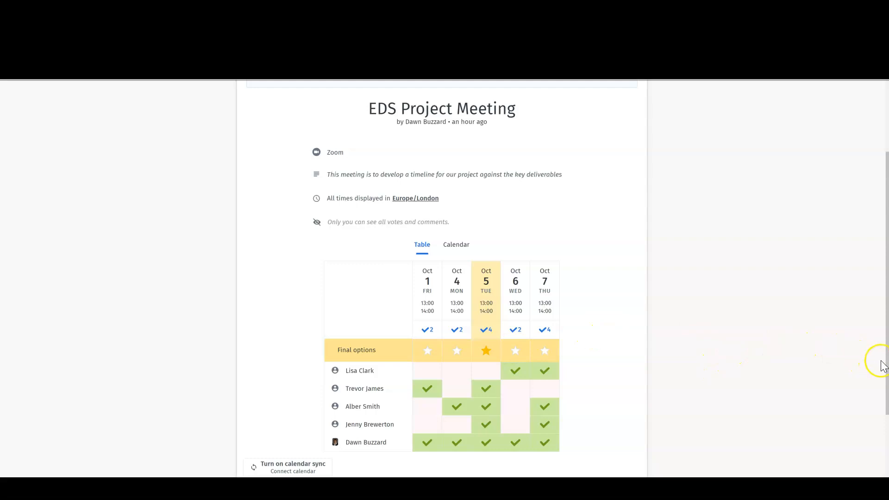
left_click_drag(886, 369, 884, 391)
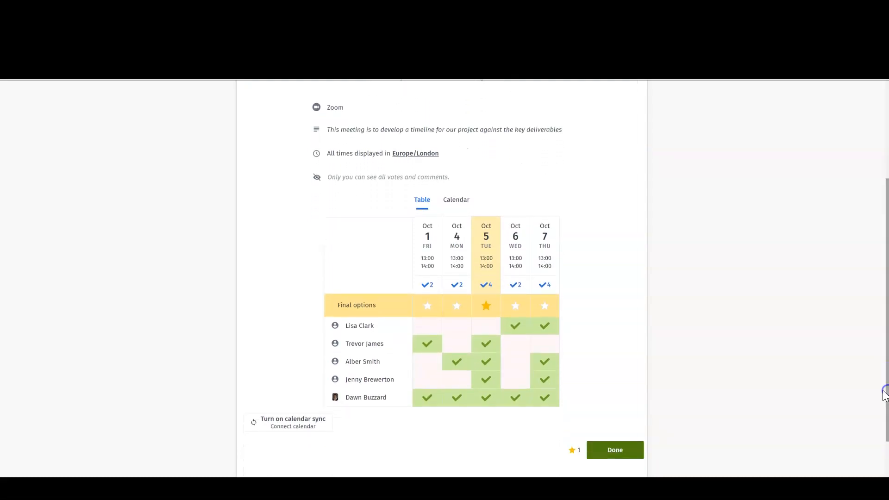
left_click(621, 456)
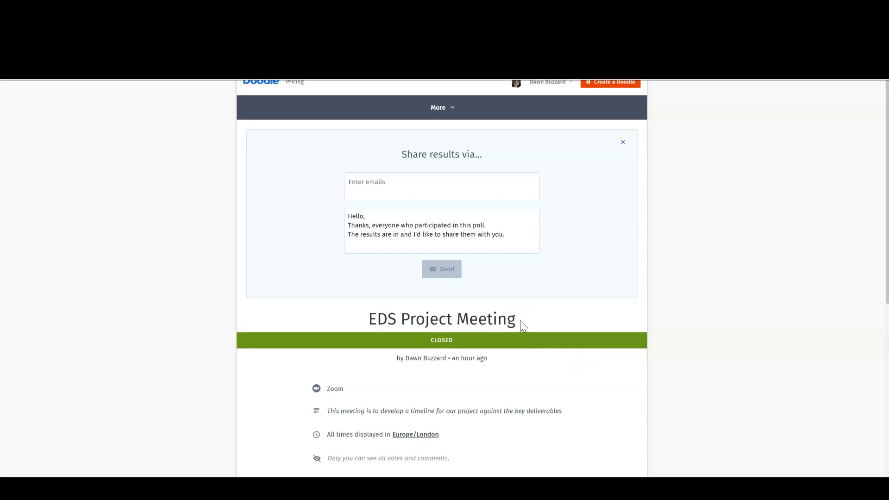
Look over the results-sharing form and the final vote table of the closed EDS Project Meeting poll
left_click(376, 183)
left_click(365, 221)
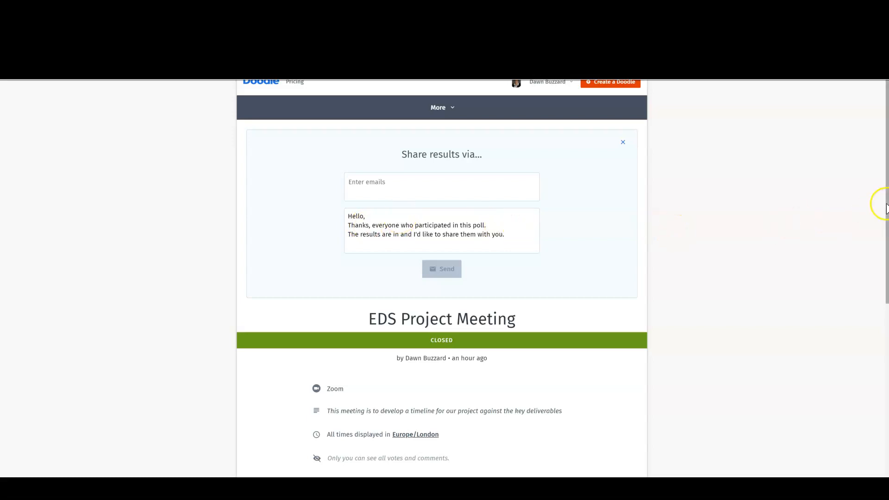
scroll(886, 206, "down", 2)
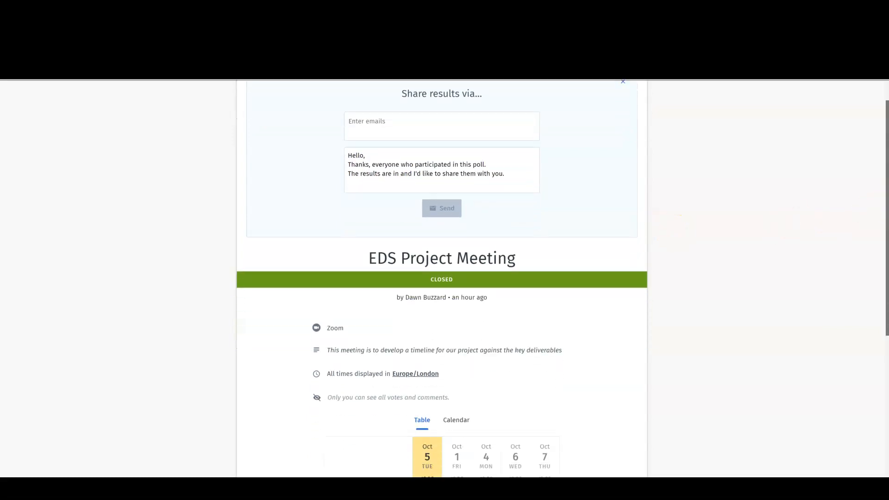
left_click_drag(886, 257, 886, 268)
scroll(442, 278, "down", 2)
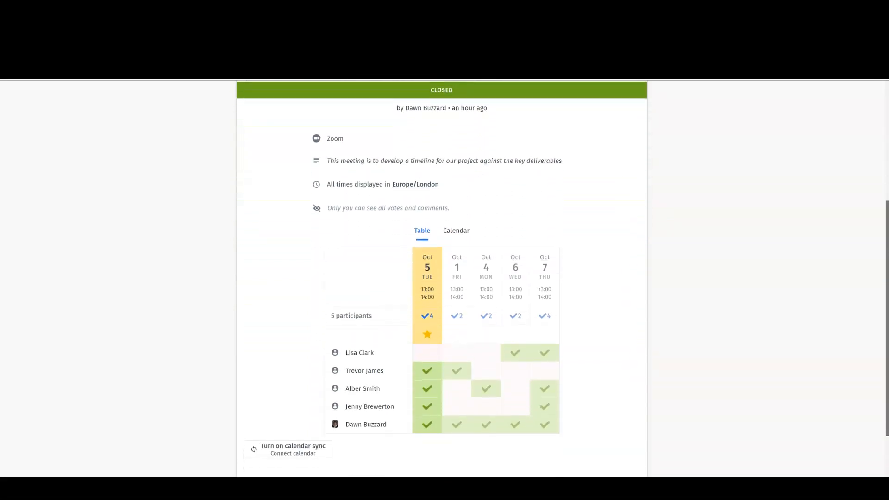
left_click_drag(887, 329, 855, 196)
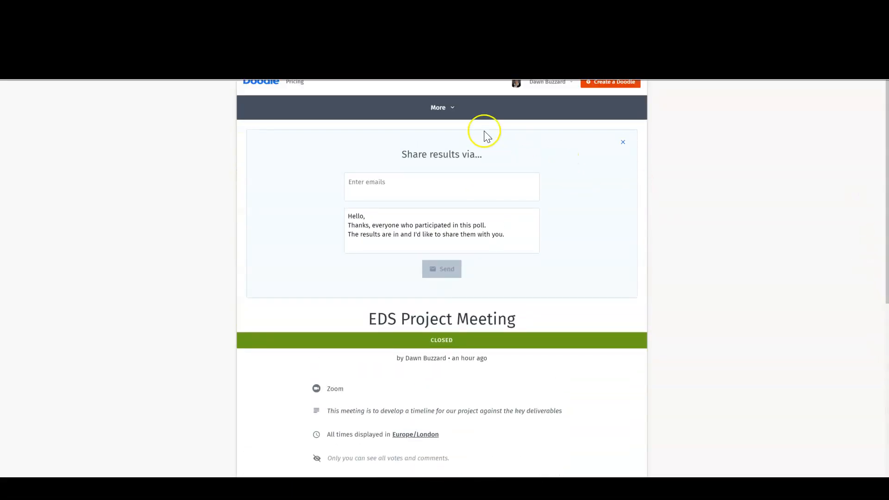
Export the EDS Project Meeting results to PDF, view the document and return to the poll
left_click(452, 109)
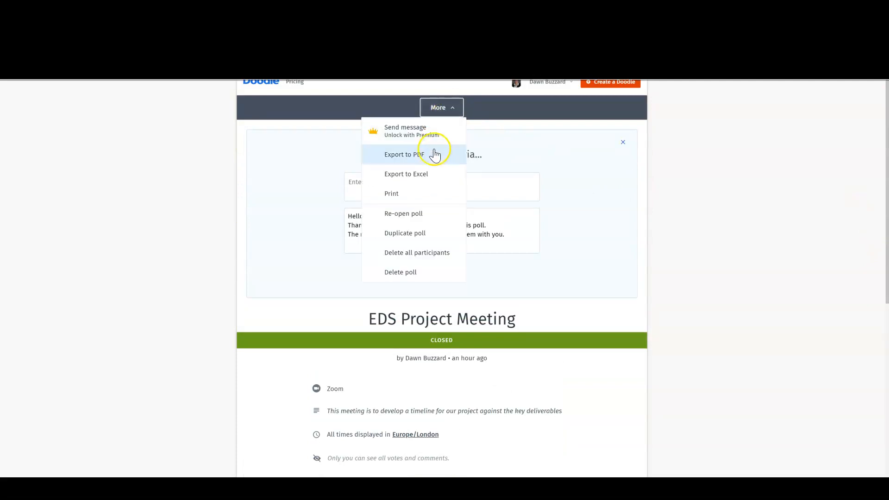
left_click(422, 156)
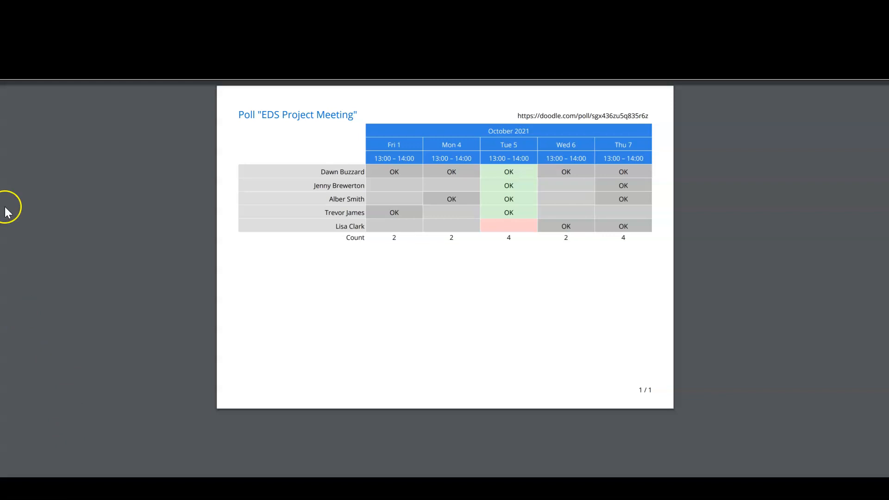
left_click(50, 25)
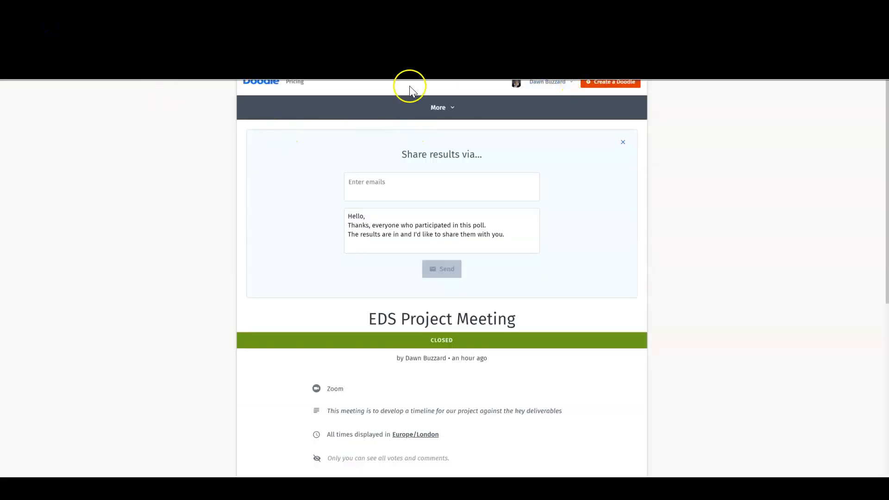
Open the poll "What is your favourite polling software?" from the dashboard and examine its options and votes
left_click(268, 86)
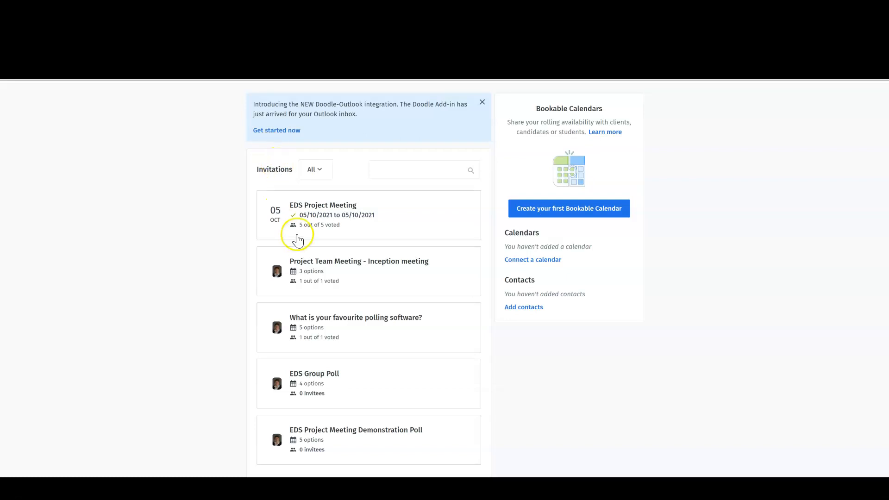
left_click(323, 326)
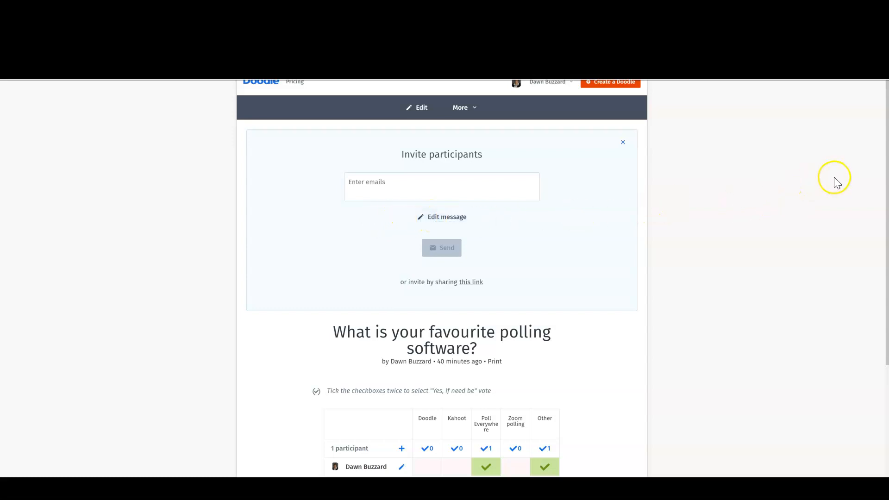
left_click_drag(888, 180, 888, 249)
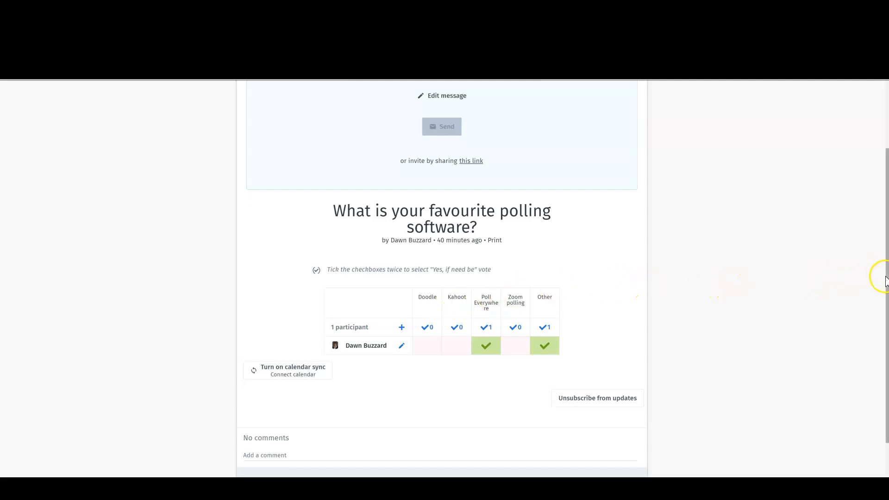
Open the favourite polling software poll for editing and proceed to its settings, keeping the existing title and text options
scroll(858, 213, "up", 2)
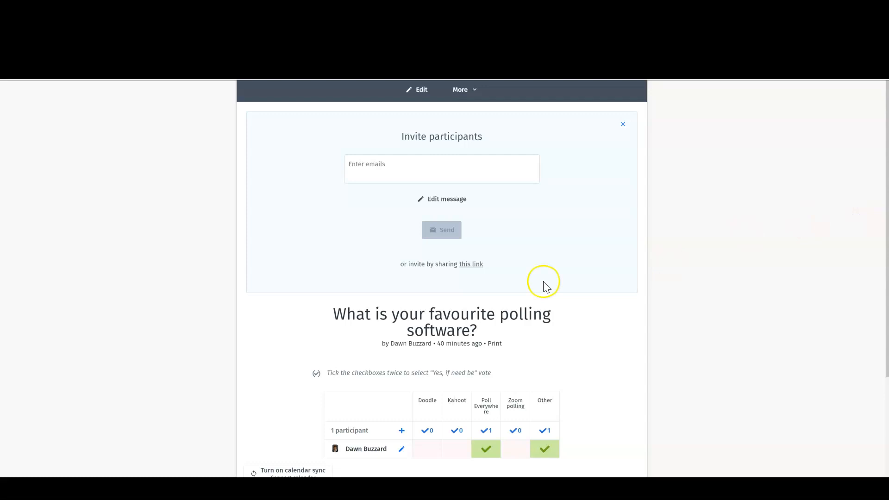
left_click(419, 90)
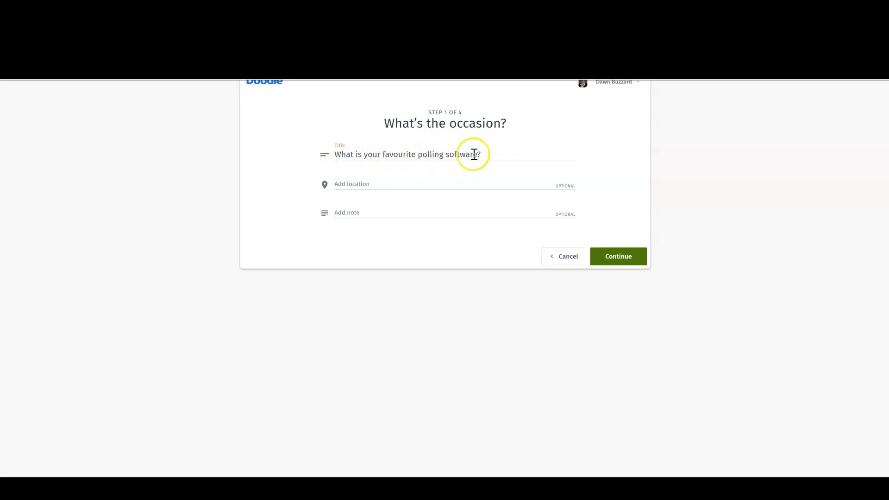
left_click(610, 255)
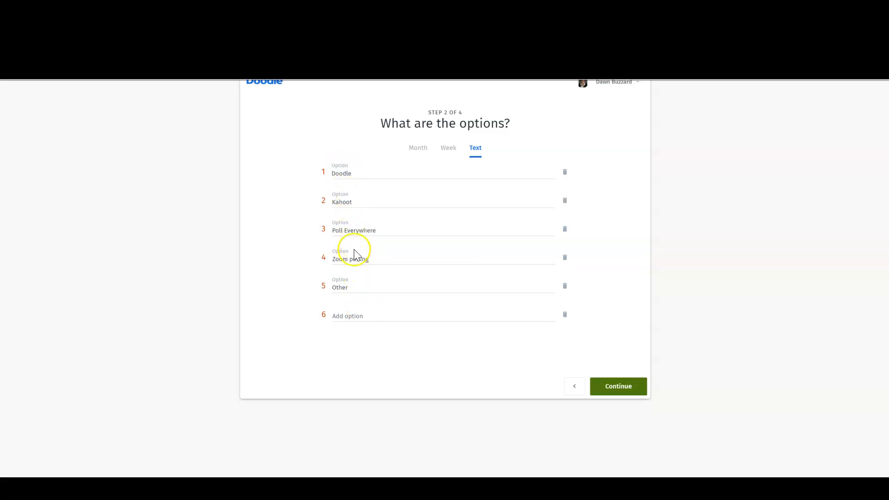
left_click(620, 386)
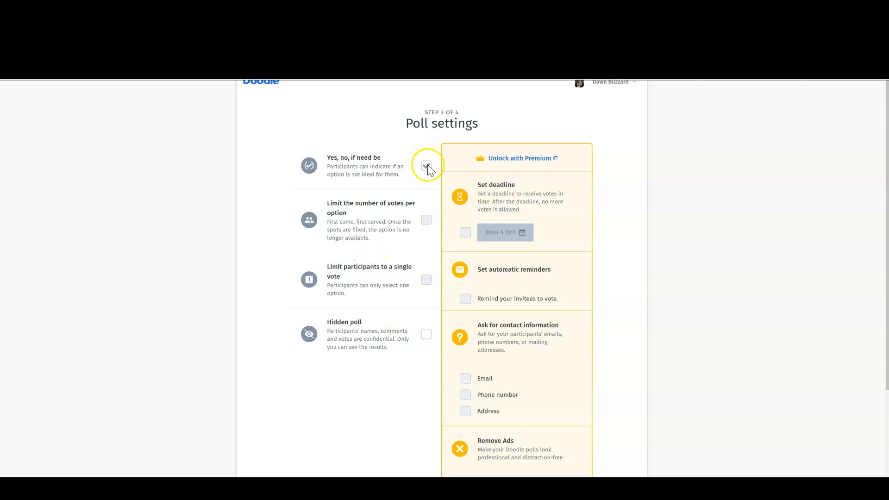
Disable "Yes, no, if need be", make the poll hidden, limit participants to a single vote, and proceed to the organiser details
left_click(426, 335)
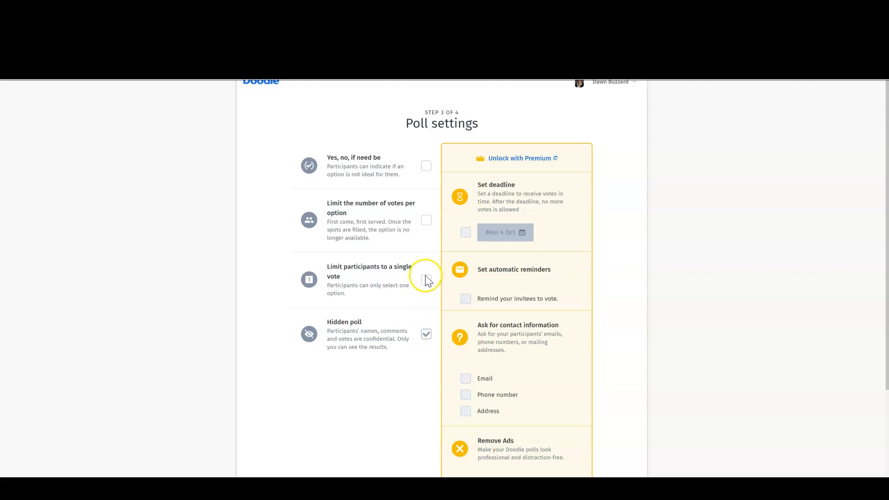
left_click(426, 280)
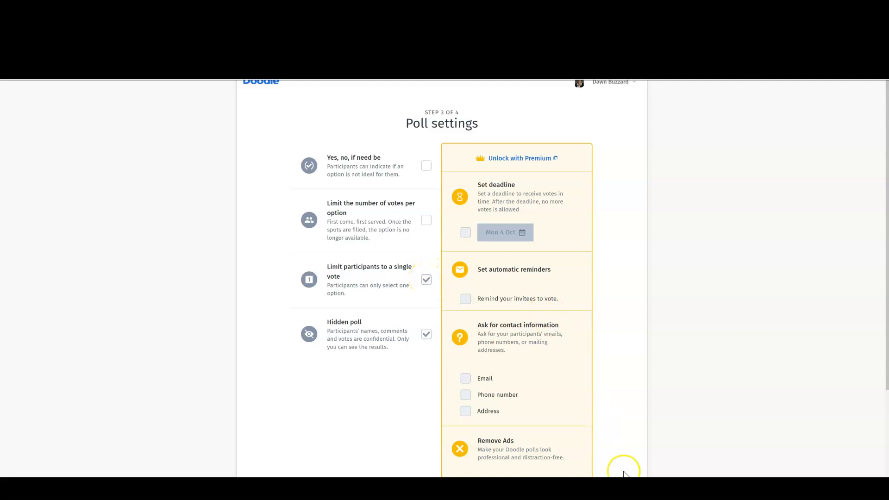
scroll(886, 327, "down", 2)
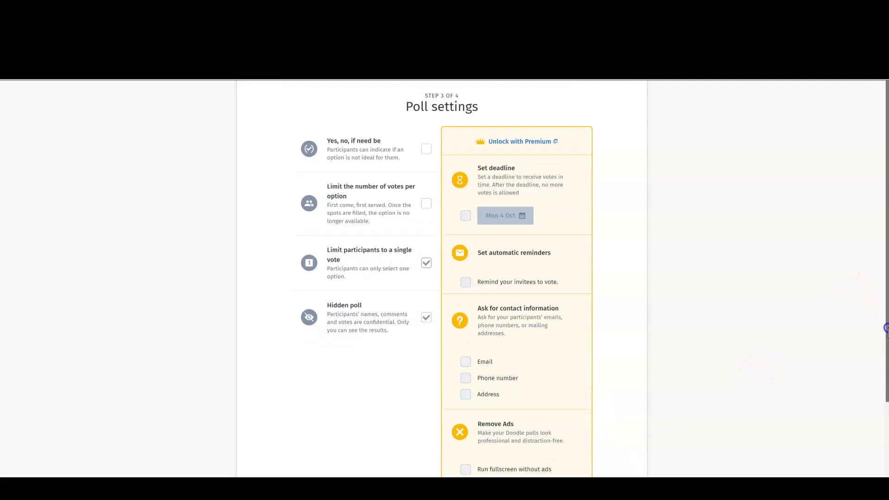
scroll(886, 328, "down", 2)
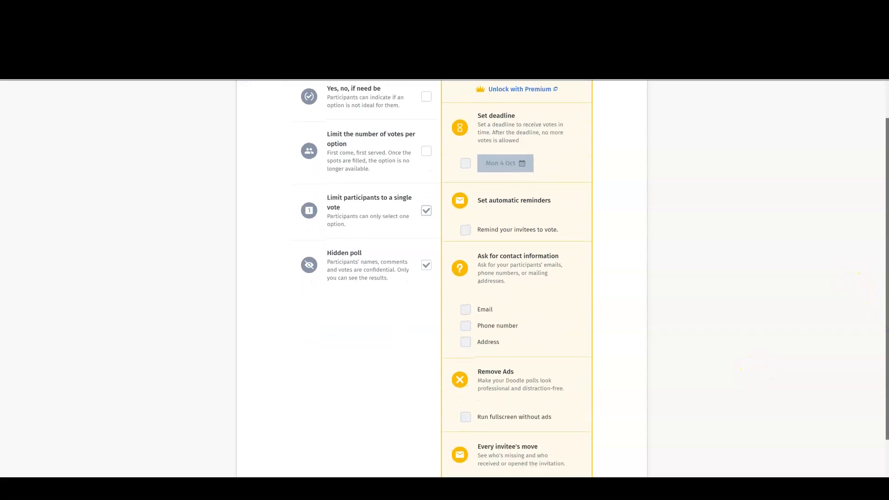
scroll(444, 278, "down", 3)
scroll(445, 278, "down", 3)
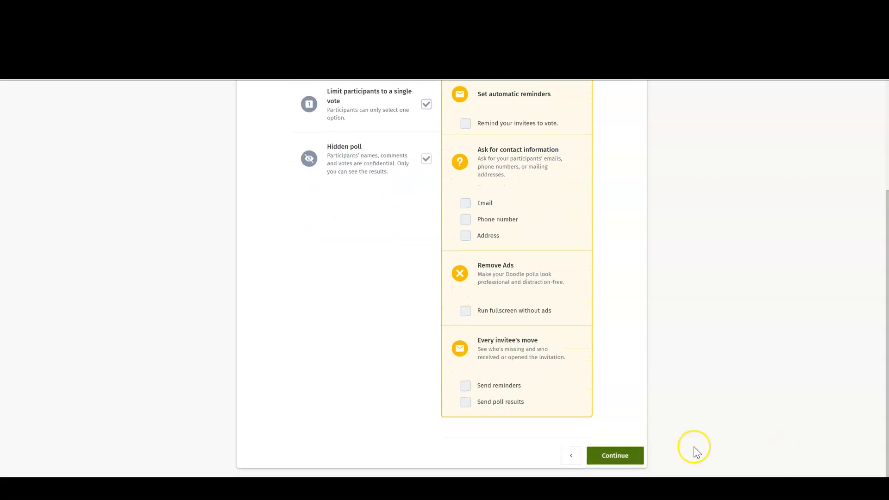
left_click(620, 456)
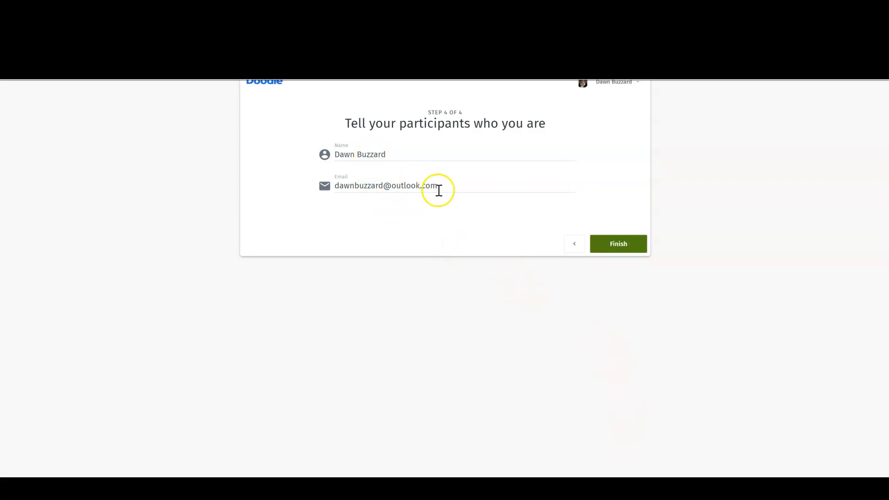
Save the edited poll with the existing organiser details, check the updated poll page and return to the Doodle dashboard
left_click(603, 247)
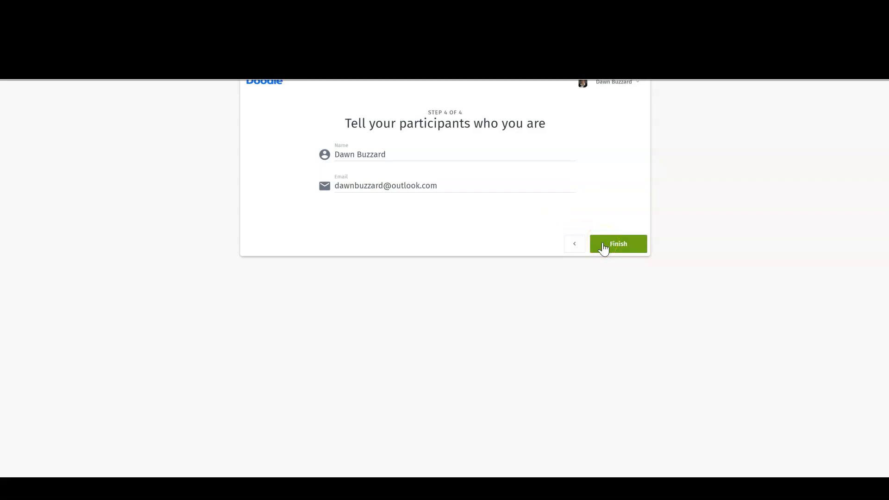
mouse_move(879, 411)
left_mouse_down()
mouse_move(883, 421)
mouse_move(864, 346)
left_mouse_up()
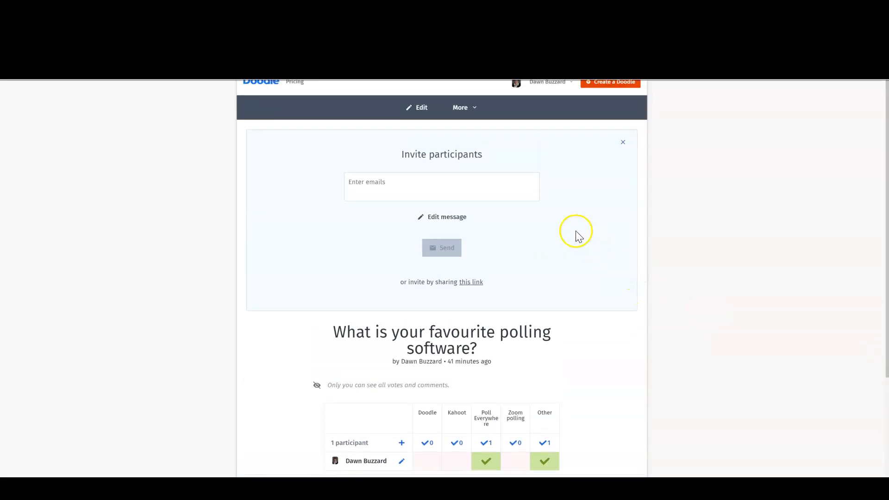
left_click(258, 83)
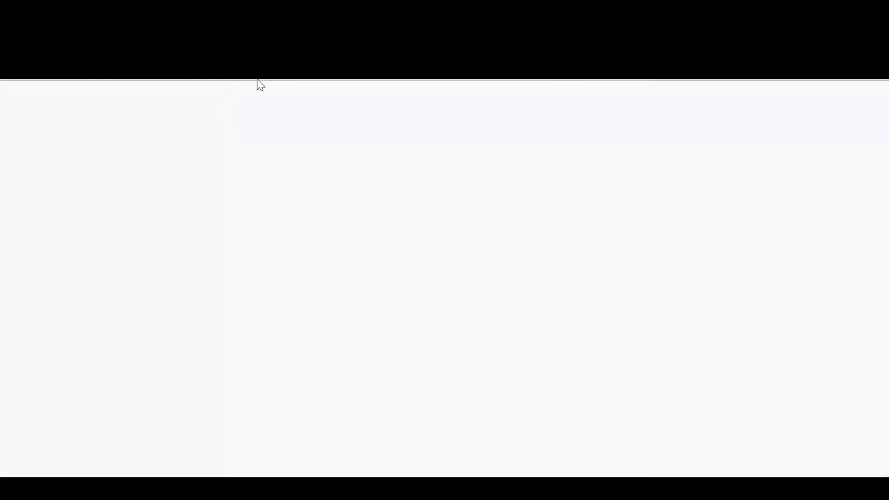